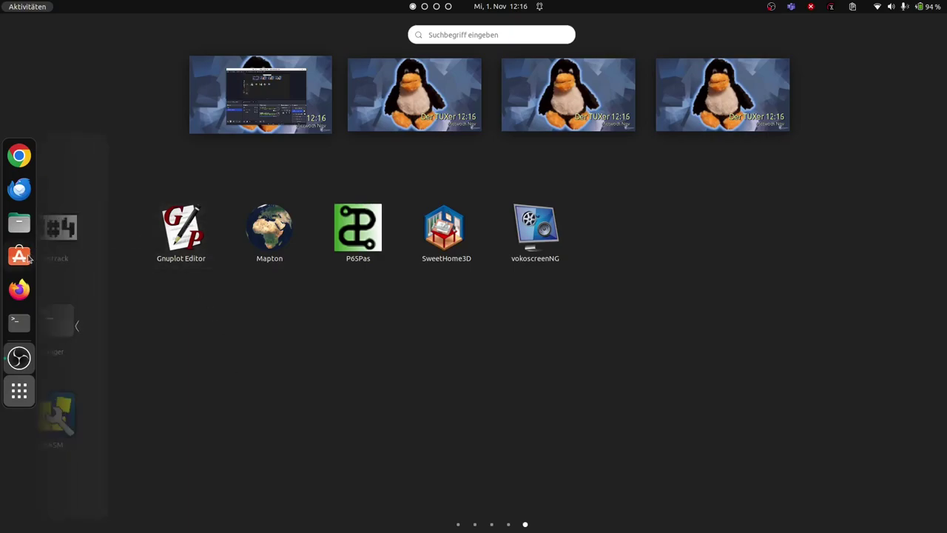
Search the Ubuntu Software store for "sweethome", then close the store.
{"action": "left_click", "coordinate": [19, 255]}
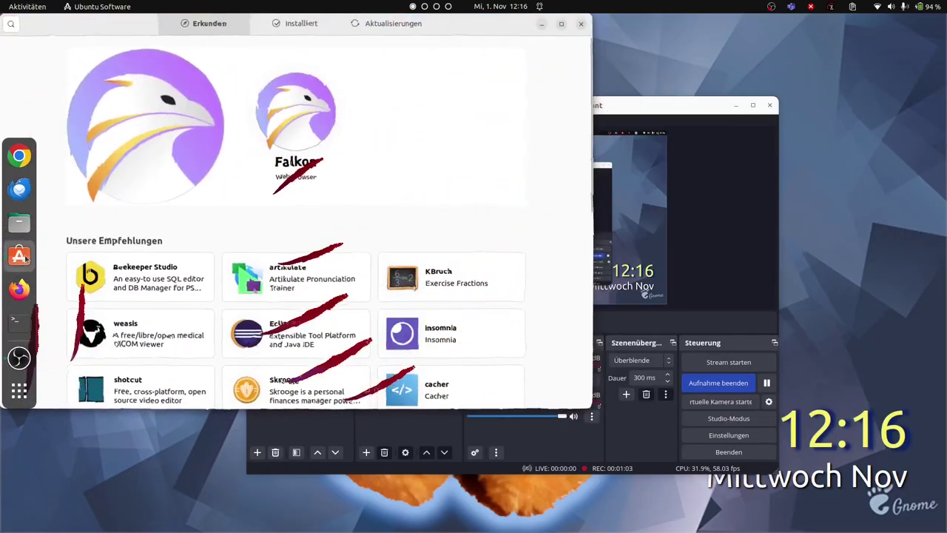
{"action": "left_click", "coordinate": [561, 27]}
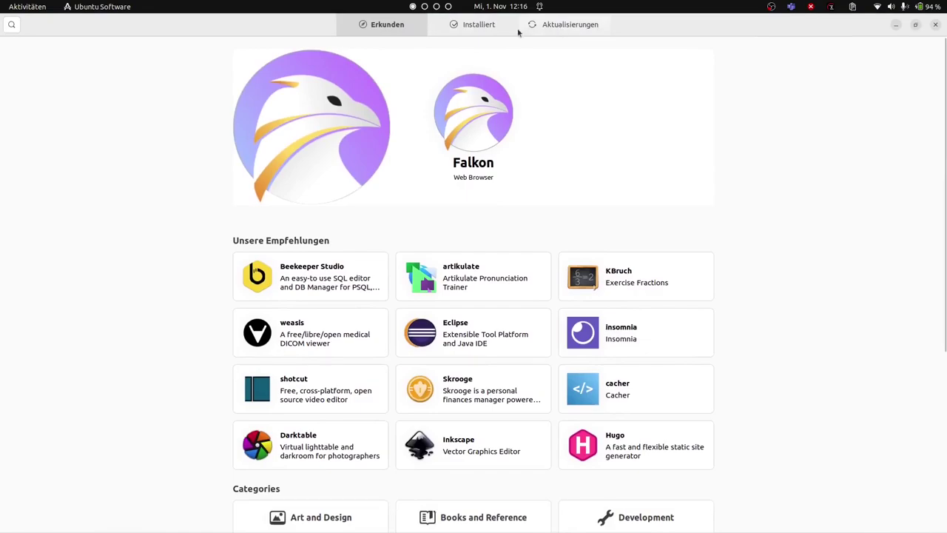
{"action": "left_click", "coordinate": [11, 27]}
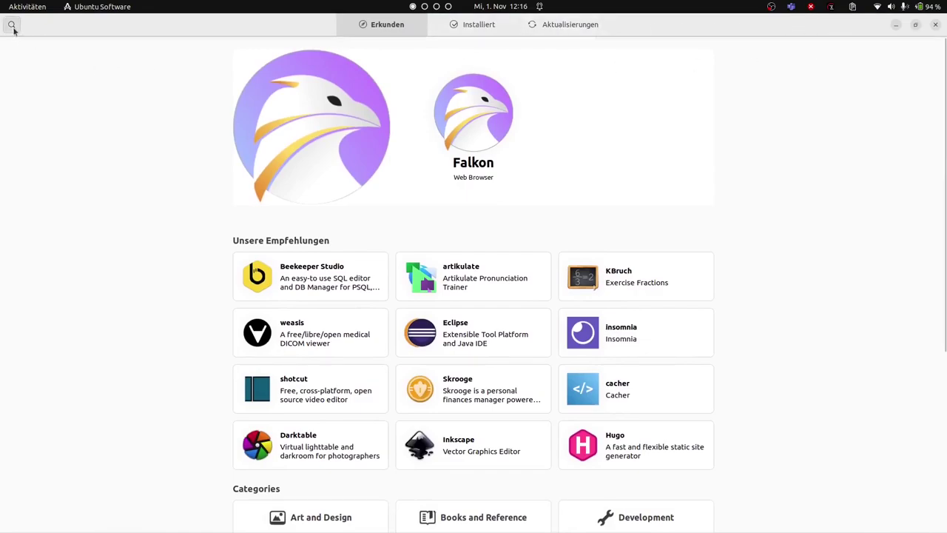
{"action": "type", "text": "sweetho"}
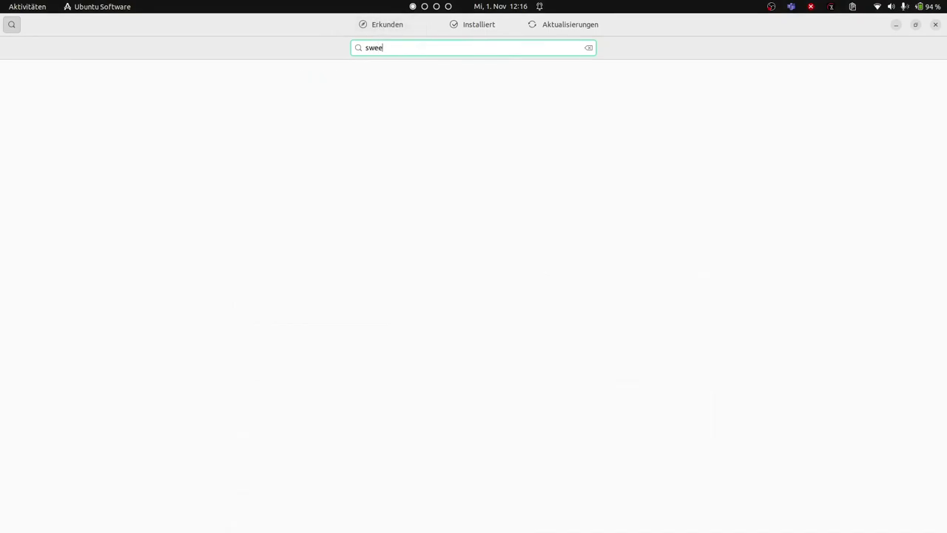
{"action": "type", "text": "me"}
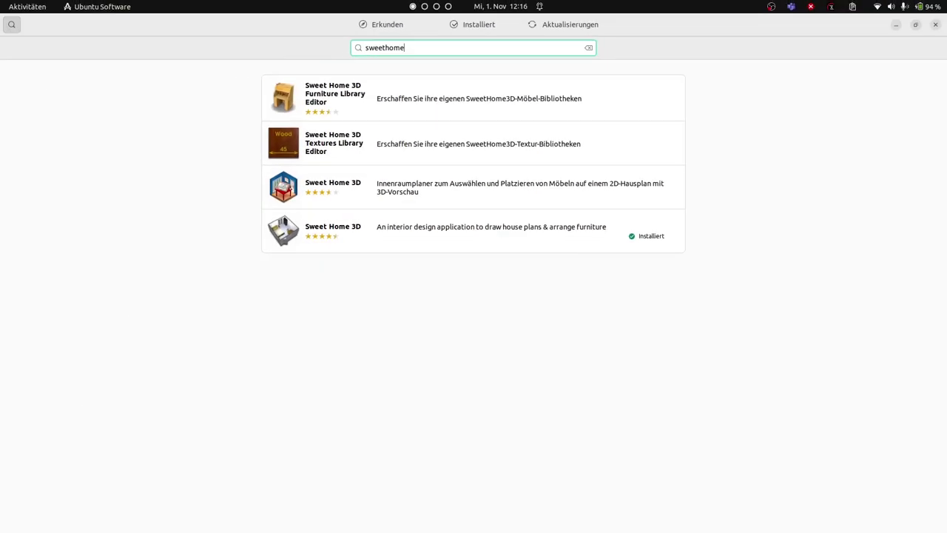
{"action": "left_click", "coordinate": [938, 26]}
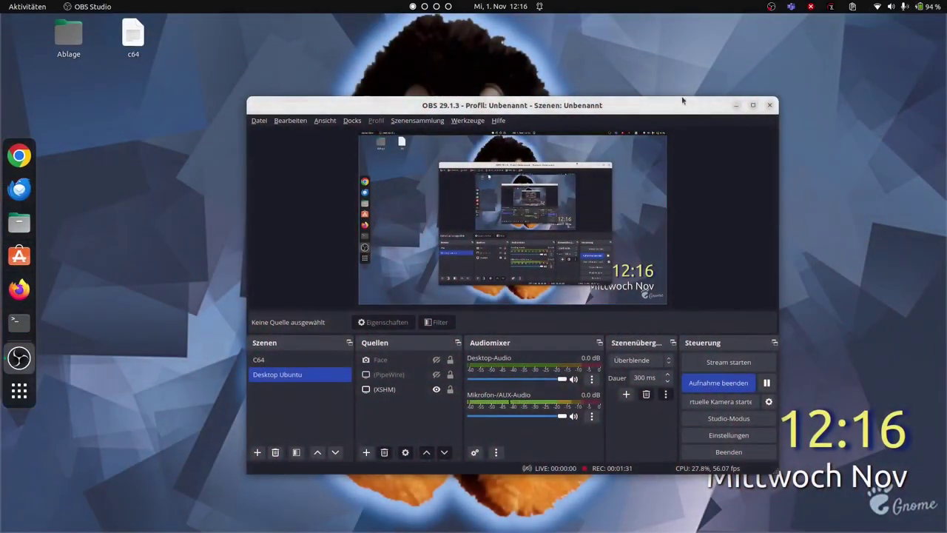
Switch to Chrome, search Google for "sweet home 3d" and open the official Sweet Home 3D website.
{"action": "left_click", "coordinate": [735, 105]}
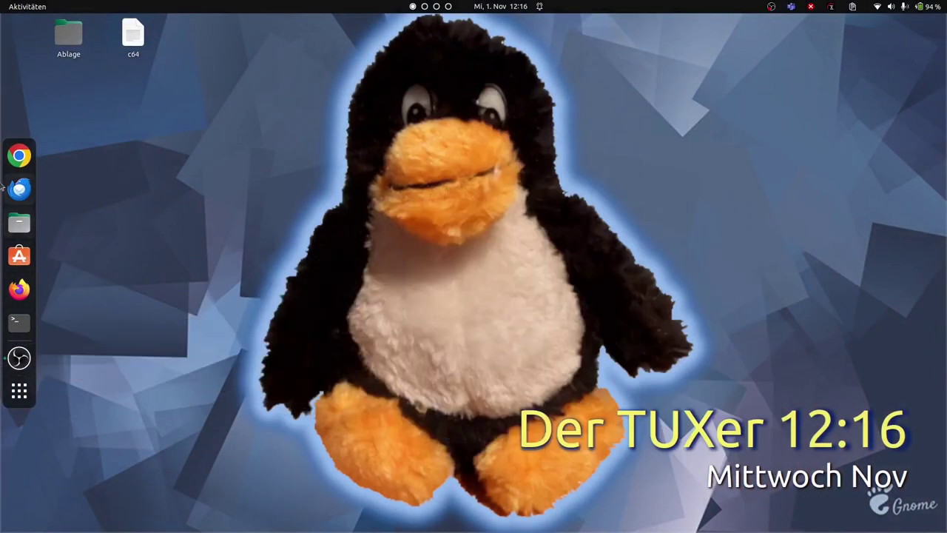
{"action": "left_click", "coordinate": [19, 156]}
{"action": "type", "text": "sweet home "}
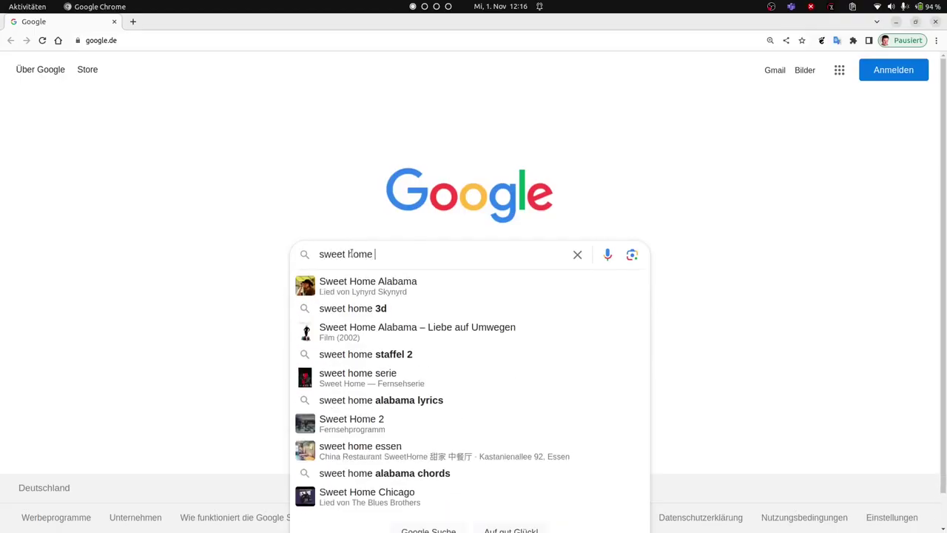
{"action": "type", "text": "3d"}
{"action": "key", "text": "Return"}
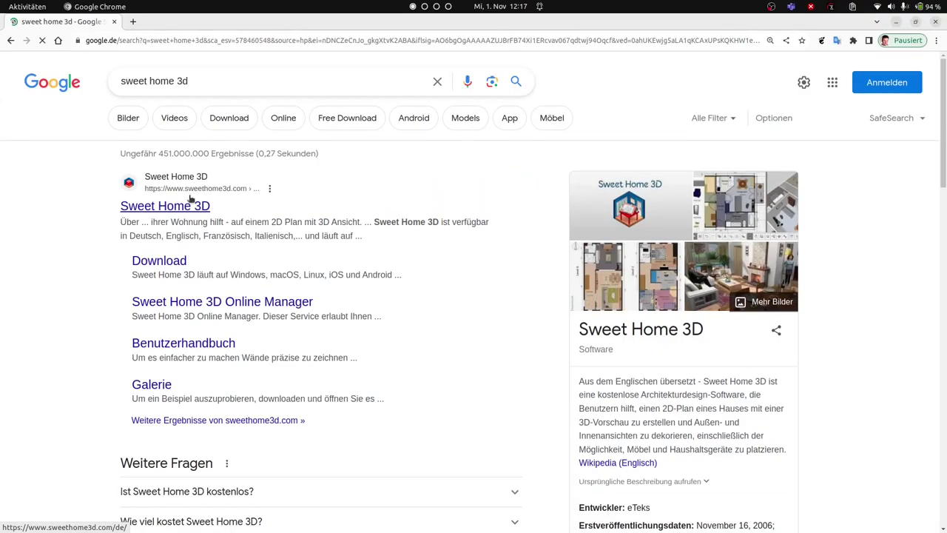
{"action": "left_click", "coordinate": [189, 206]}
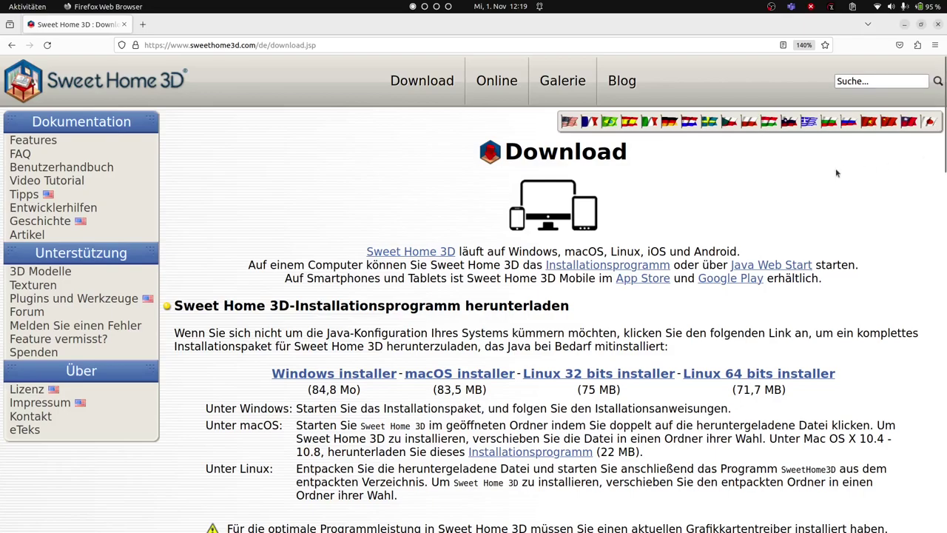
Open the Sweet Home 3D website's Download page and review the installers offered for each operating system.
{"action": "left_click", "coordinate": [420, 83]}
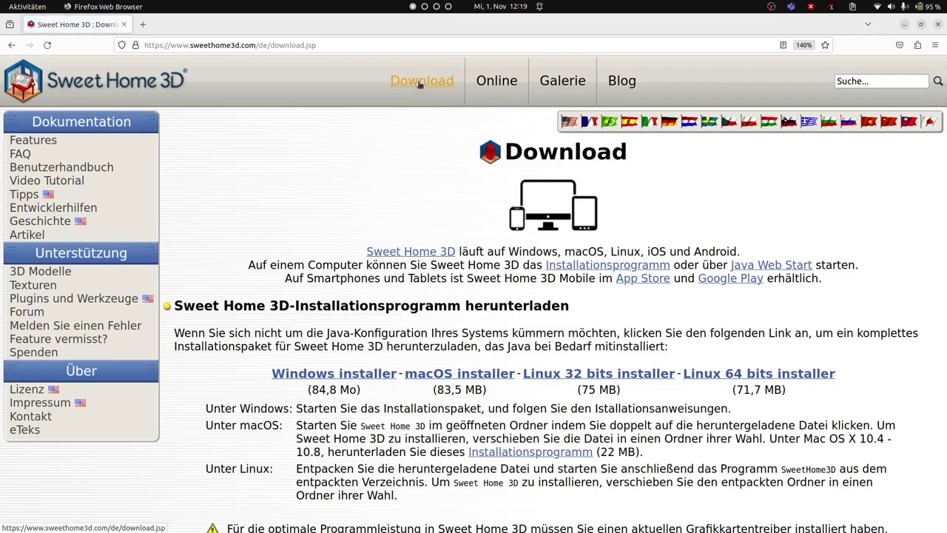
{"action": "scroll", "coordinate": [444, 207], "scroll_direction": "down", "scroll_amount": 4}
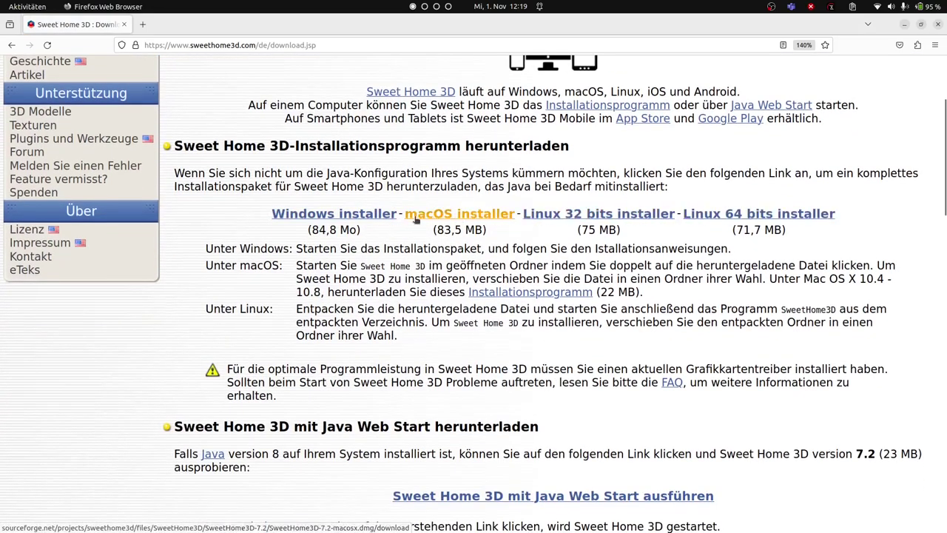
{"action": "scroll", "coordinate": [414, 379], "scroll_direction": "up", "scroll_amount": 3}
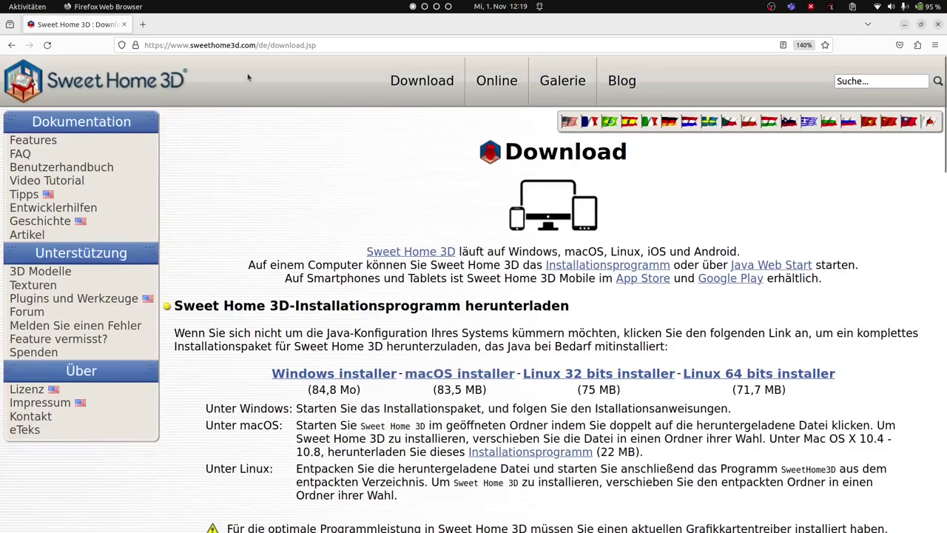
Search the web for "flathub" in a new browser tab and open the Flathub website.
{"action": "left_click", "coordinate": [143, 24]}
{"action": "left_click", "coordinate": [148, 46]}
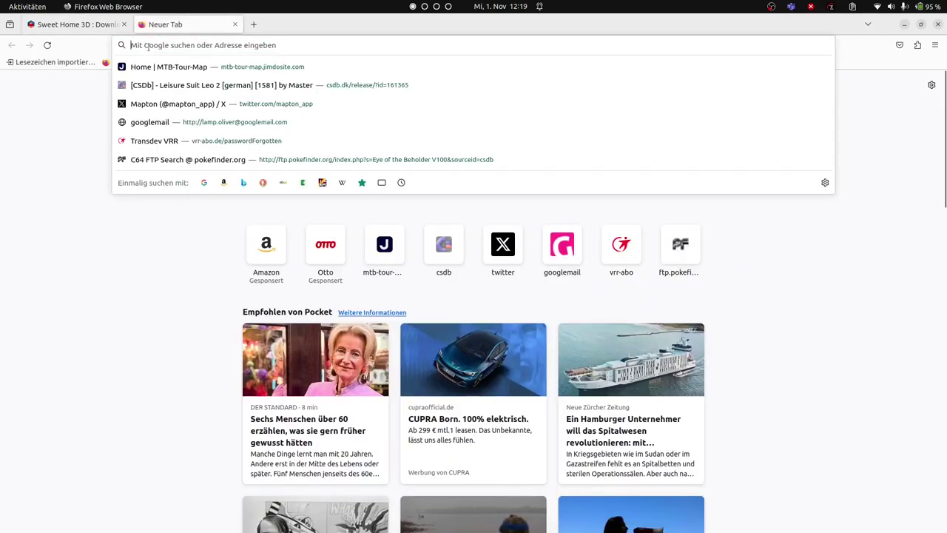
{"action": "type", "text": "fl"}
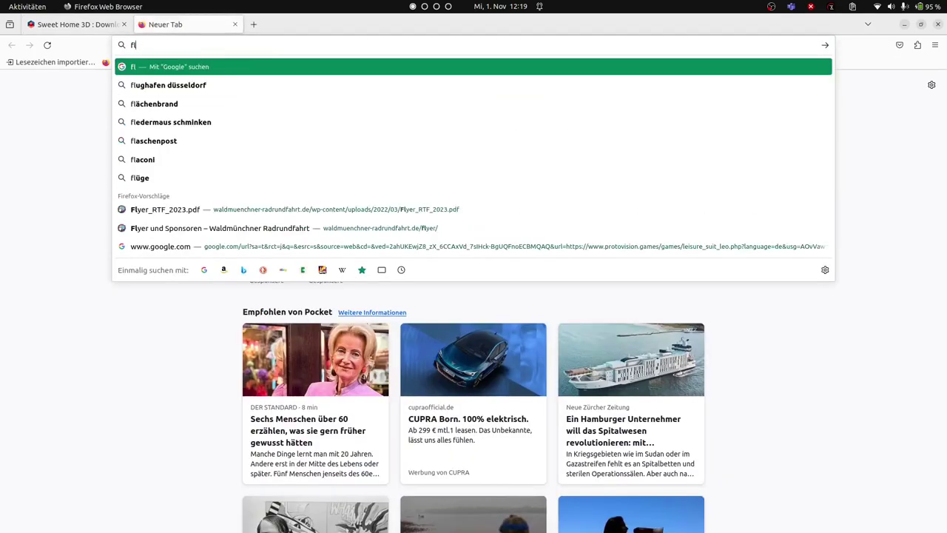
{"action": "type", "text": "athub"}
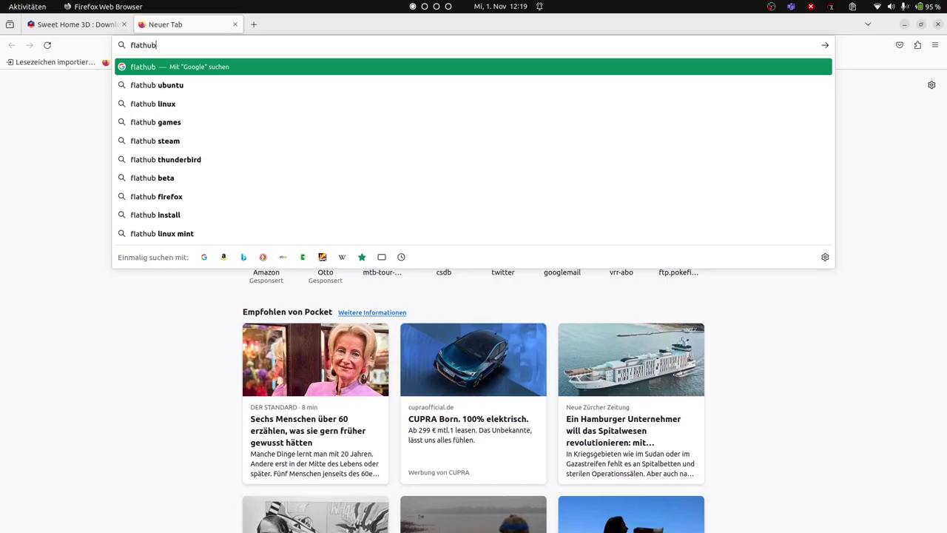
{"action": "key", "text": "Return"}
{"action": "scroll", "coordinate": [222, 197], "scroll_direction": "down", "scroll_amount": 5}
{"action": "scroll", "coordinate": [193, 197], "scroll_direction": "up", "scroll_amount": 5}
{"action": "left_click", "coordinate": [161, 125]}
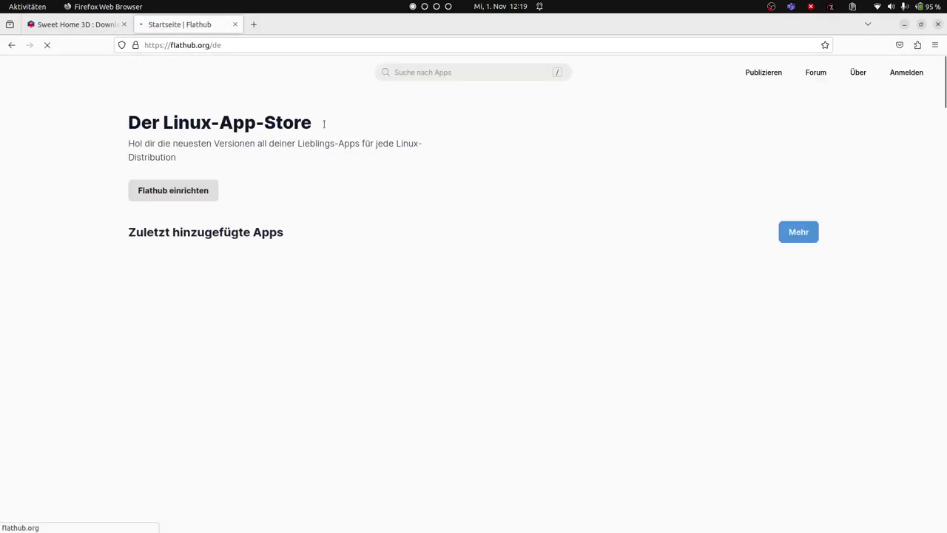
Search Flathub for "sweet home" and open the Sweet Home 3D app page.
{"action": "left_click", "coordinate": [437, 72]}
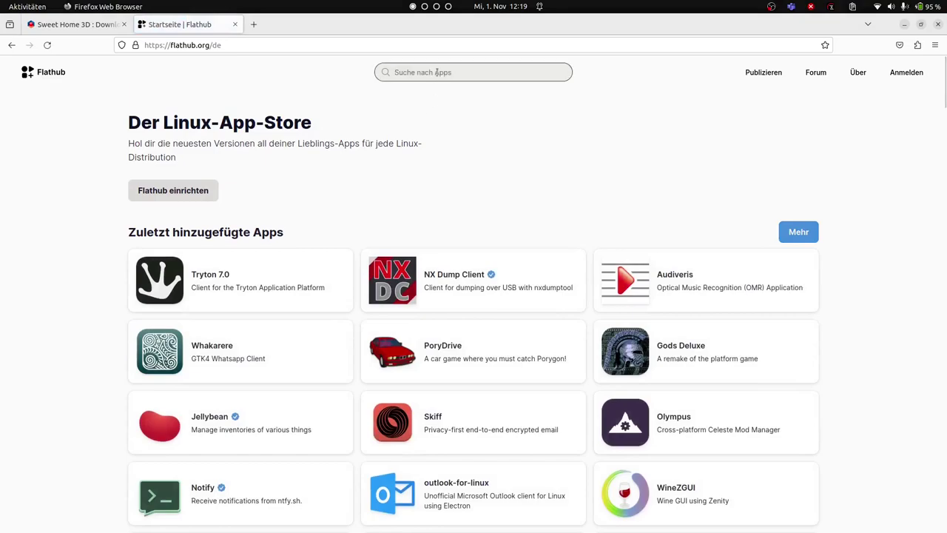
{"action": "type", "text": "sweet home"}
{"action": "key", "text": "Return"}
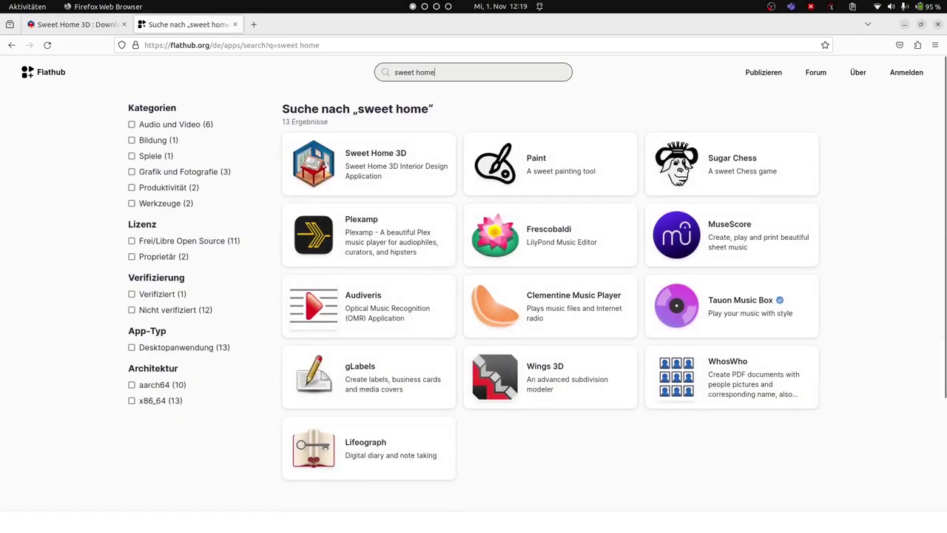
{"action": "left_click", "coordinate": [379, 153]}
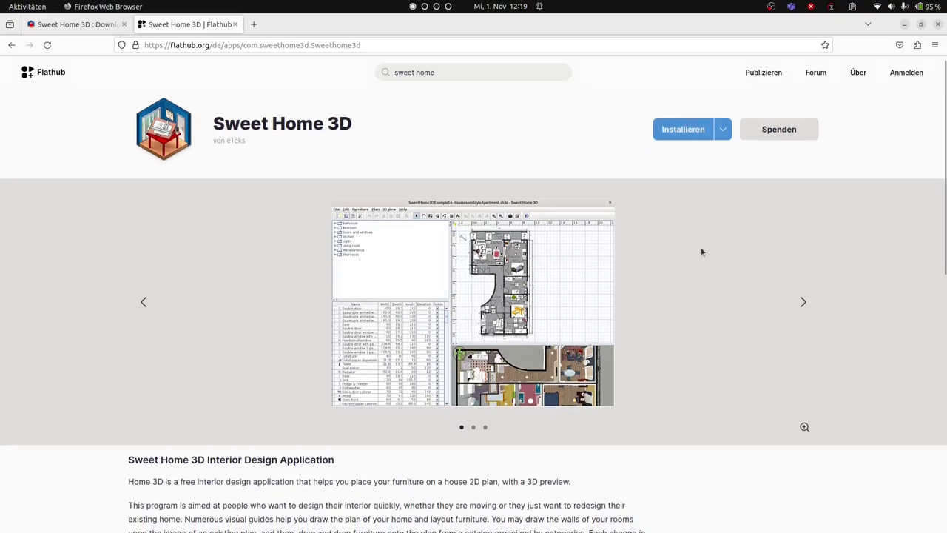
Check the version number of the Sweet Home 3D package in its change notes, then close the browser.
{"action": "scroll", "coordinate": [701, 247], "scroll_direction": "down", "scroll_amount": 3}
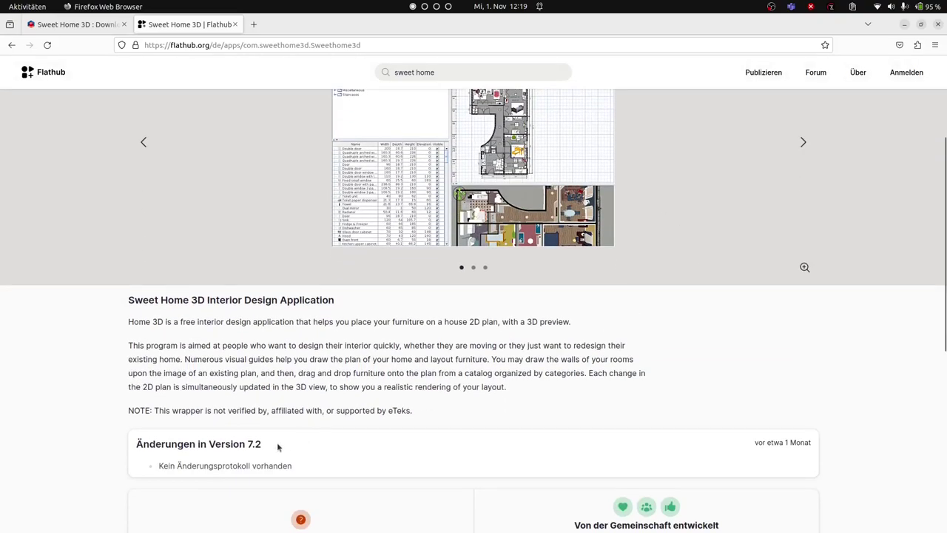
{"action": "left_click_drag", "start_coordinate": [262, 444], "coordinate": [205, 445]}
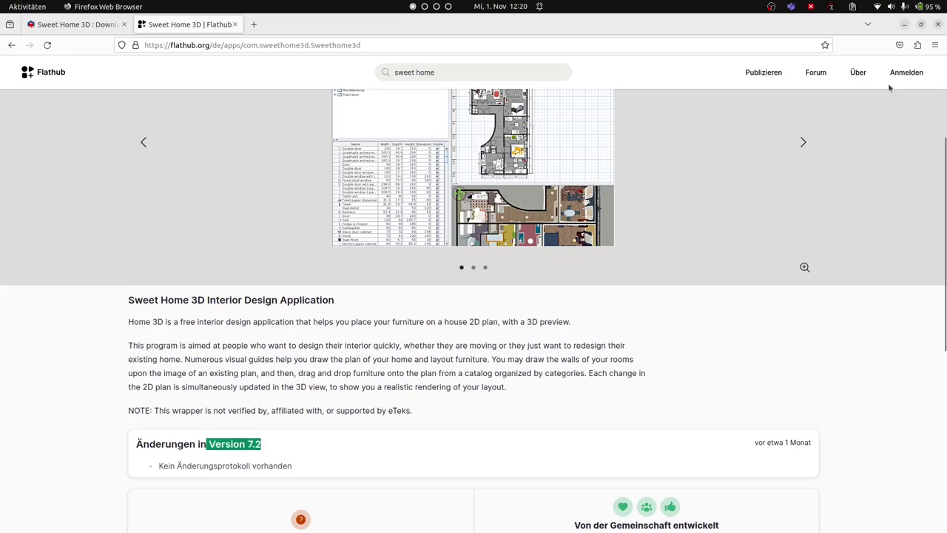
{"action": "left_click", "coordinate": [938, 28]}
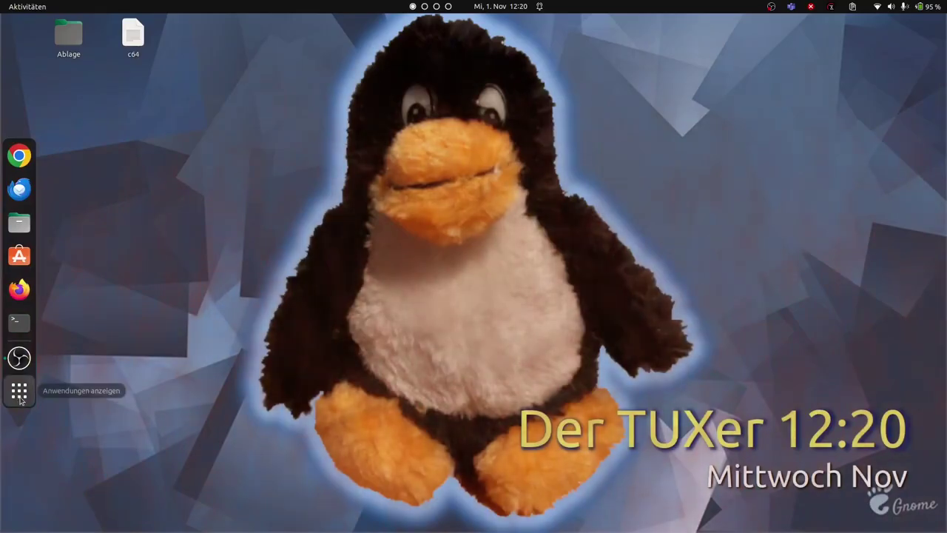
Search the installed applications for "swee" and launch SweetHome3D.
{"action": "left_click", "coordinate": [20, 396]}
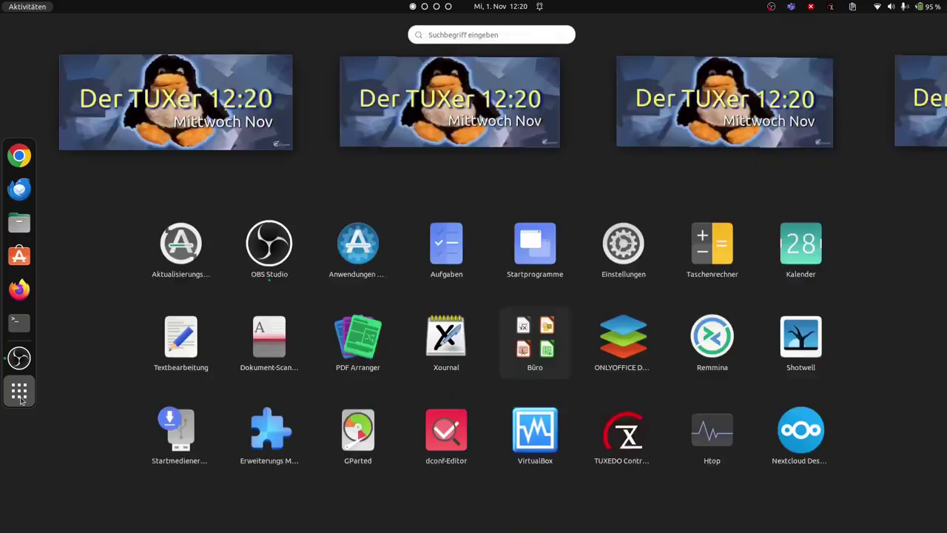
{"action": "type", "text": "s"}
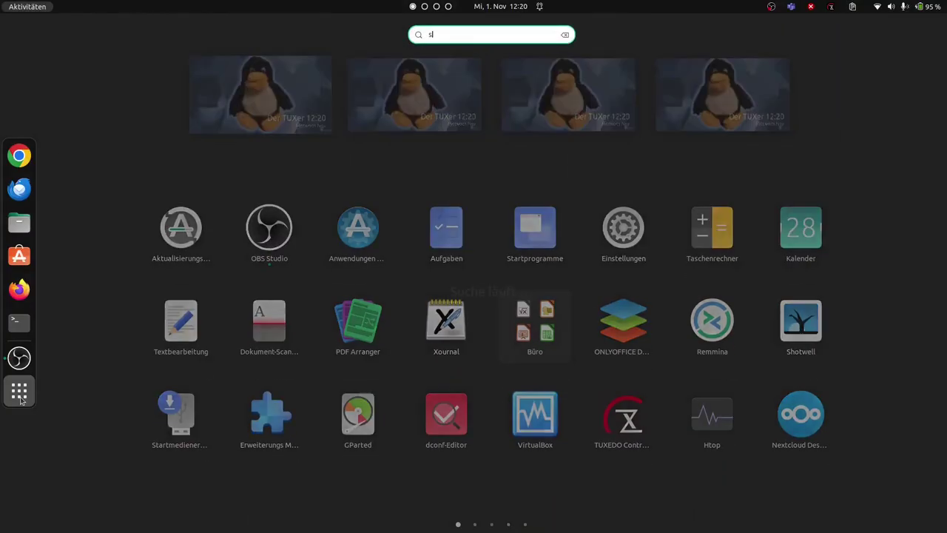
{"action": "type", "text": "wee"}
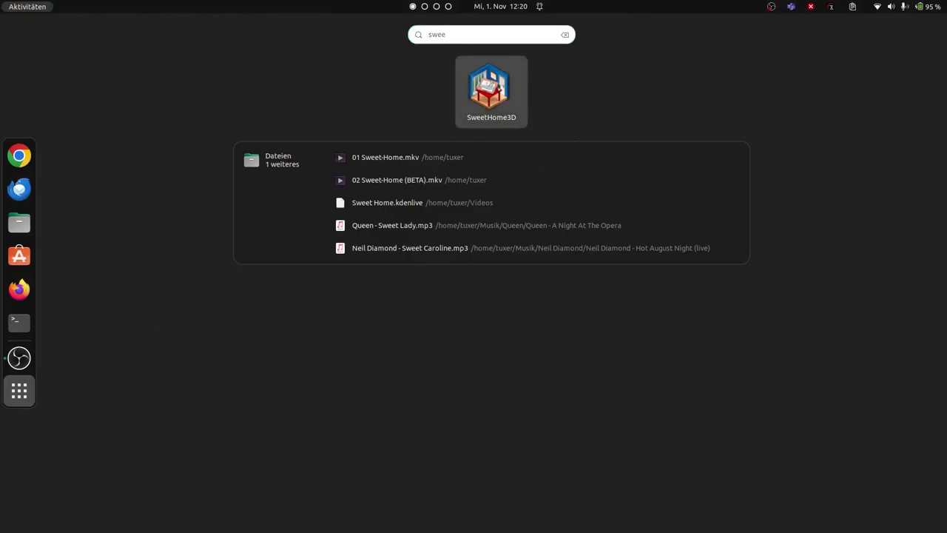
{"action": "left_click", "coordinate": [500, 104]}
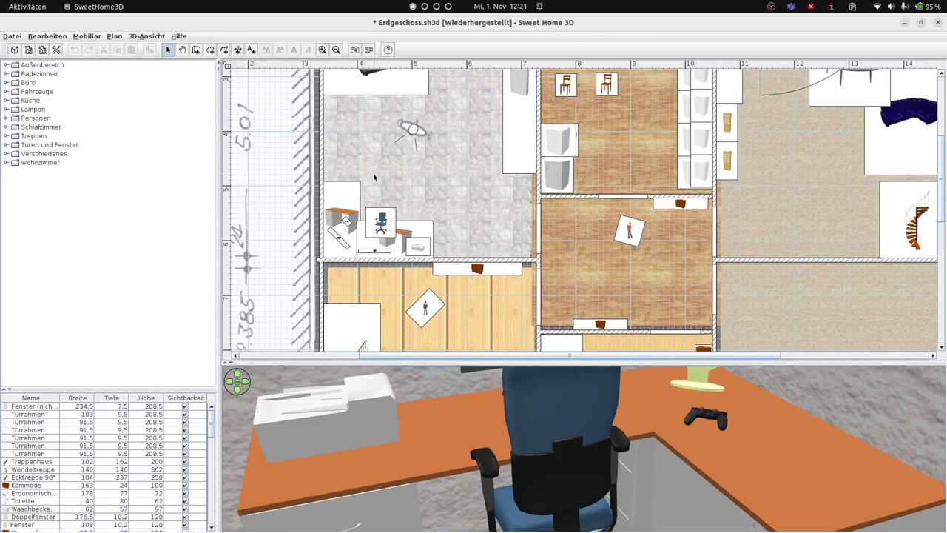
Fit the whole ground-floor plan in the plan view and make the 3D view pane slightly taller.
{"action": "scroll", "coordinate": [374, 178], "scroll_direction": "down", "scroll_amount": 5, "text": "ctrl"}
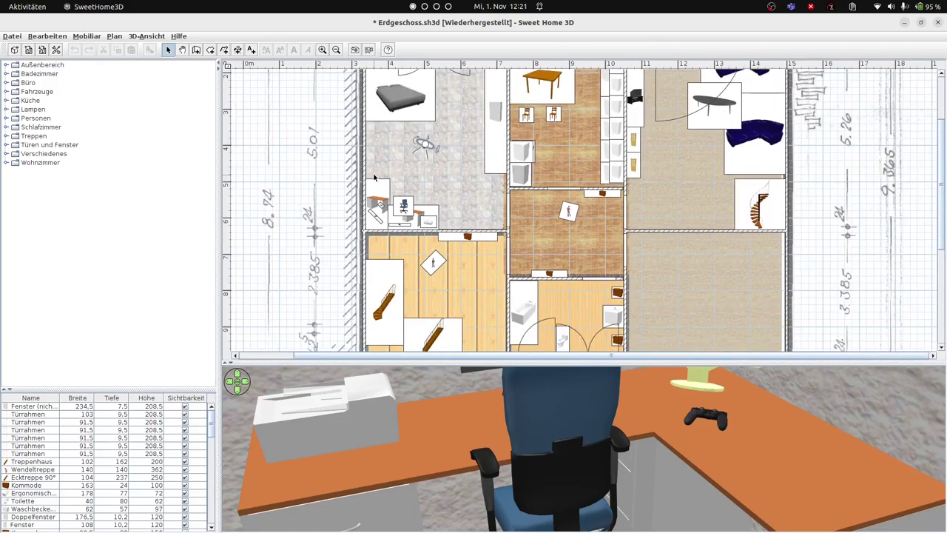
{"action": "scroll", "coordinate": [374, 178], "scroll_direction": "down", "scroll_amount": 3, "text": "ctrl"}
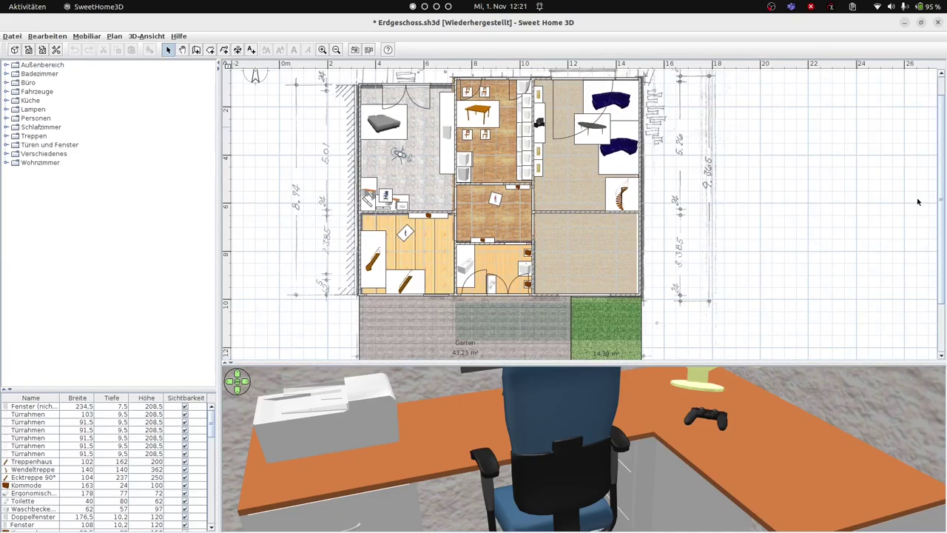
{"action": "scroll", "coordinate": [941, 215], "scroll_direction": "up", "scroll_amount": 1}
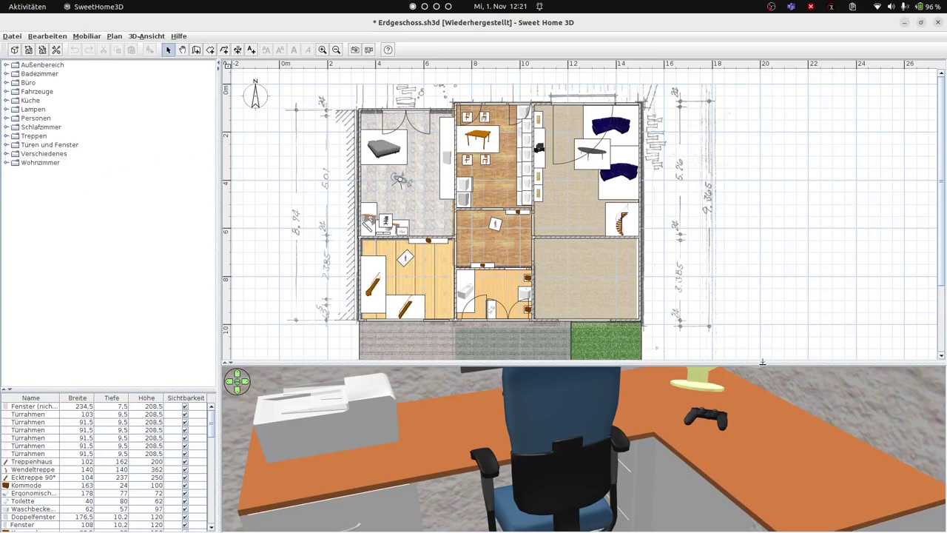
{"action": "left_click_drag", "start_coordinate": [763, 362], "coordinate": [763, 337]}
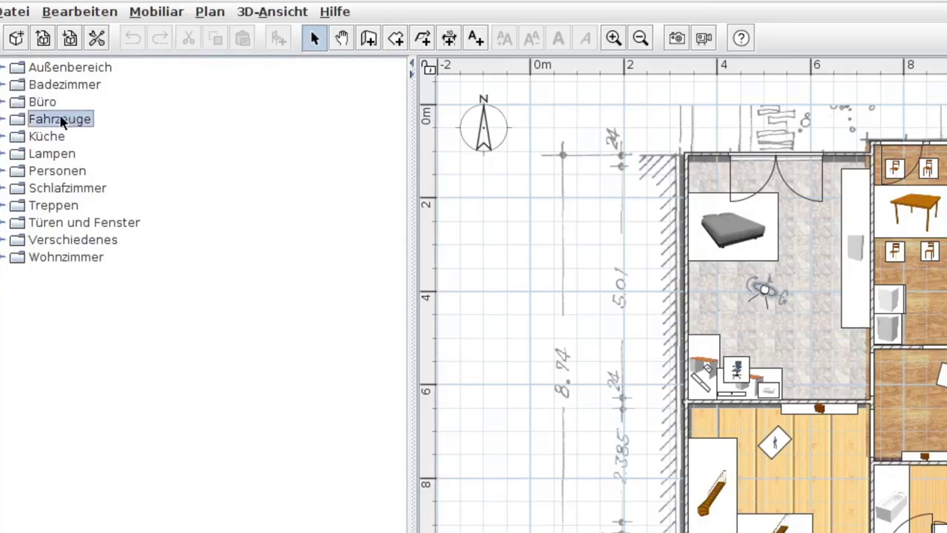
Browse the furniture catalogue's Fahrzeuge and Küche categories to examine the objects they offer.
{"action": "left_click", "coordinate": [5, 121]}
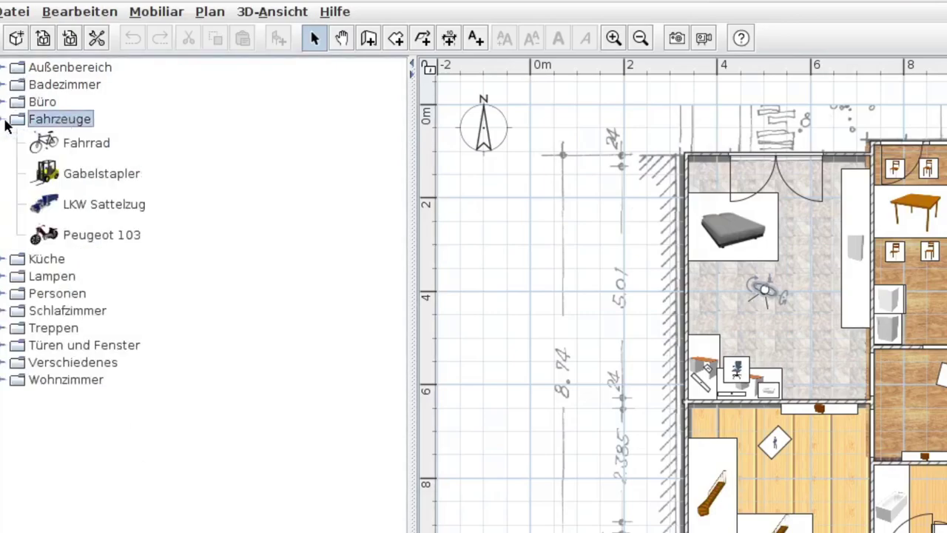
{"action": "left_click", "coordinate": [80, 167]}
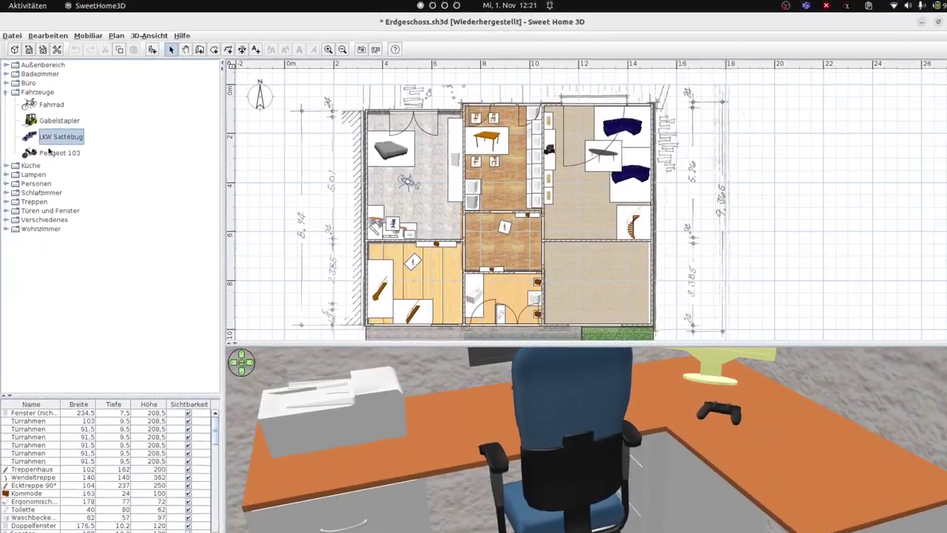
{"action": "left_click", "coordinate": [5, 103]}
{"action": "left_click", "coordinate": [9, 103]}
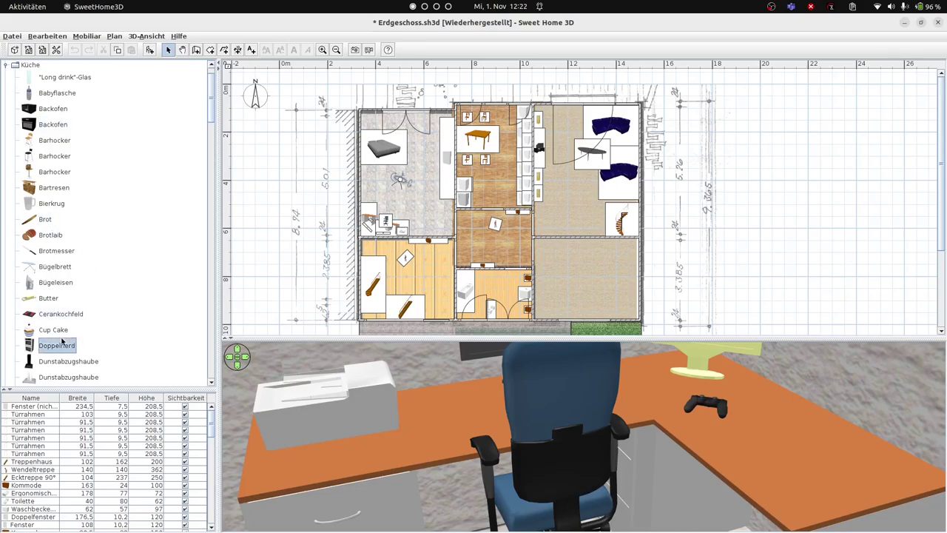
{"action": "scroll", "coordinate": [64, 157], "scroll_direction": "down", "scroll_amount": 4}
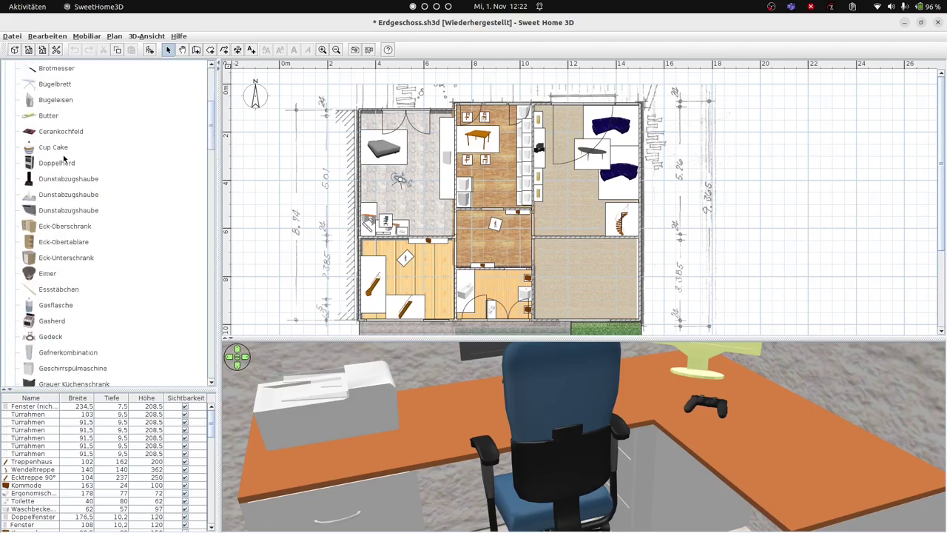
Examine the remaining objects in the Küche catalogue category down to its end, then collapse the category.
{"action": "scroll", "coordinate": [64, 157], "scroll_direction": "down", "scroll_amount": 2}
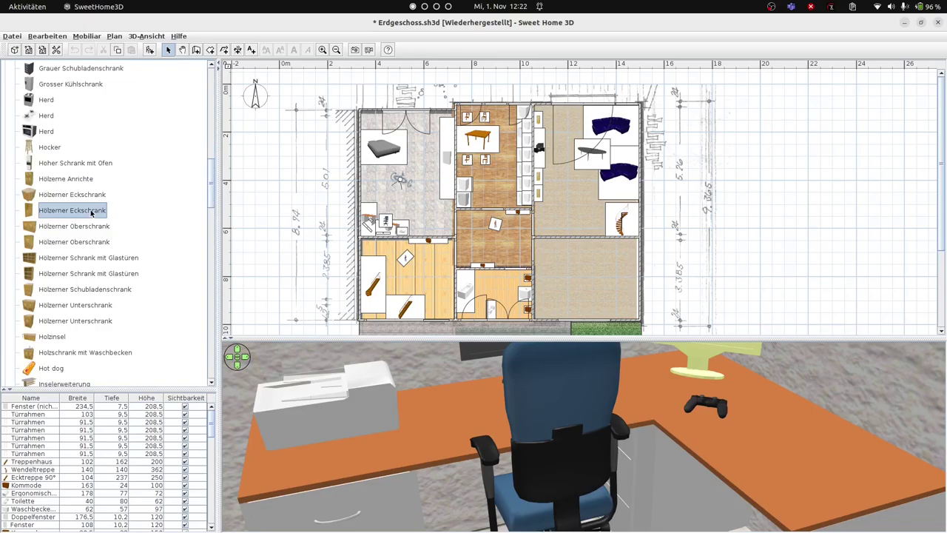
{"action": "scroll", "coordinate": [92, 213], "scroll_direction": "down", "scroll_amount": 7}
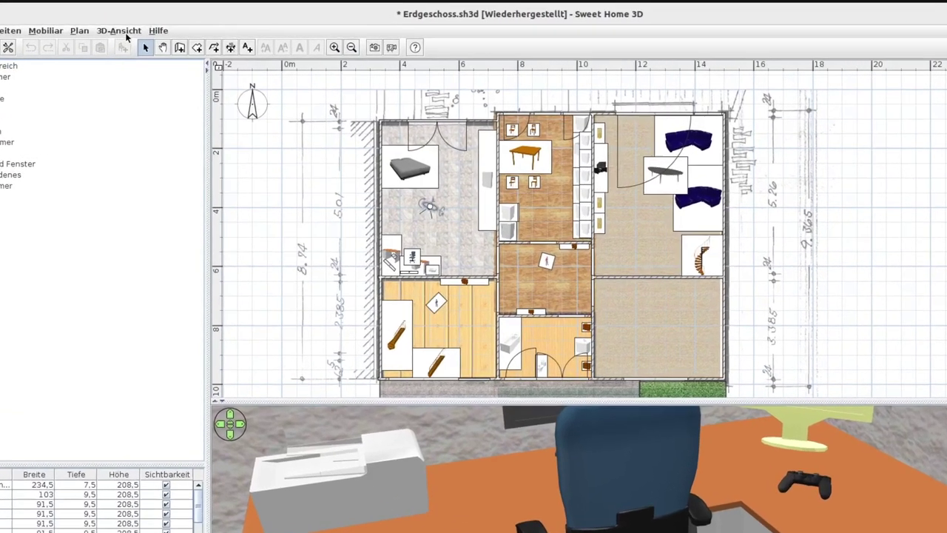
With the 3D view in Virtuelles Begehen mode, place the virtual visitor beside the spiral staircase in the living room, facing the dark cabinets.
{"action": "left_click", "coordinate": [151, 38]}
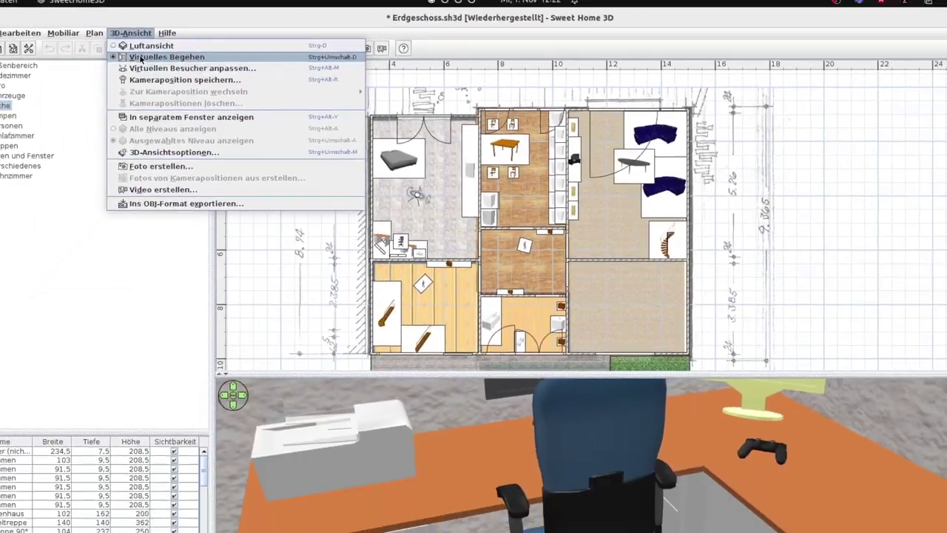
{"action": "left_click", "coordinate": [74, 56]}
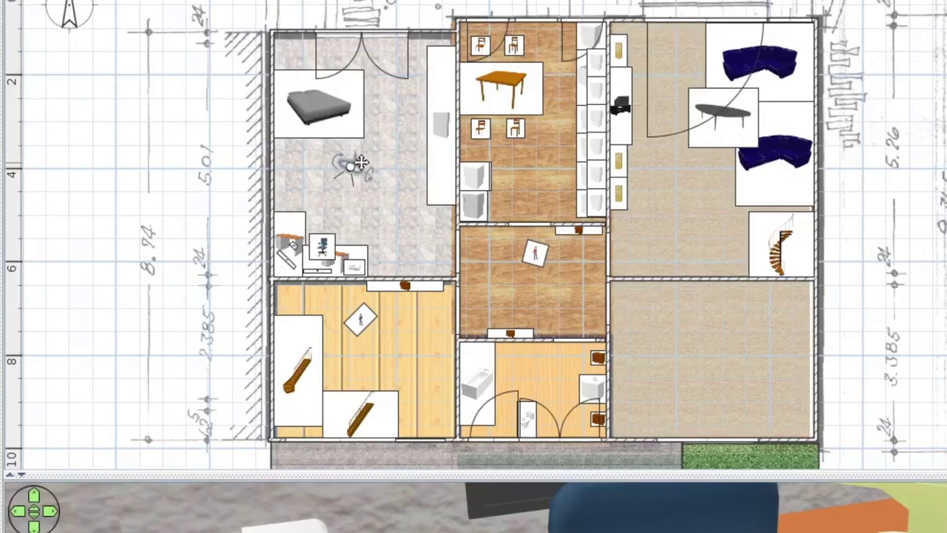
{"action": "left_click_drag", "start_coordinate": [387, 161], "coordinate": [804, 253]}
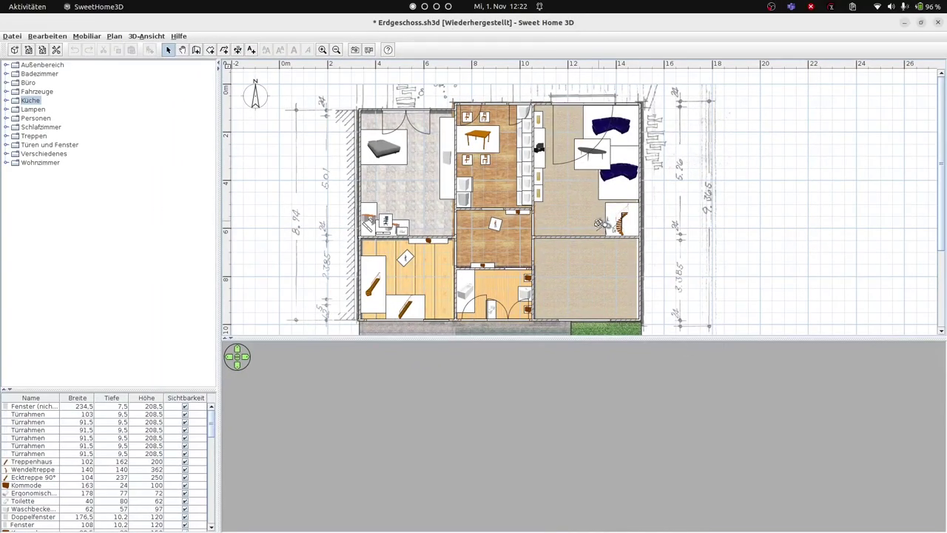
{"action": "left_click_drag", "start_coordinate": [605, 211], "coordinate": [558, 338]}
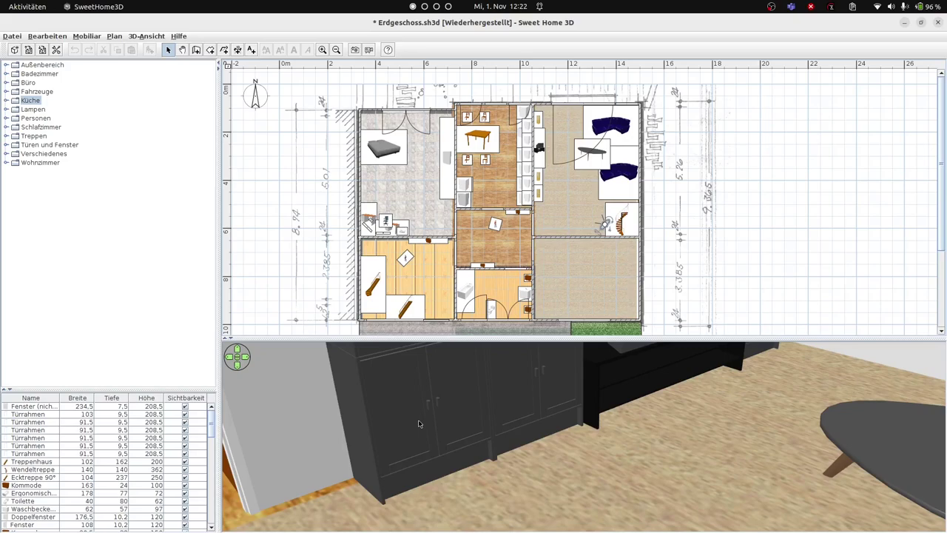
{"action": "scroll", "coordinate": [419, 423], "scroll_direction": "down", "scroll_amount": 8}
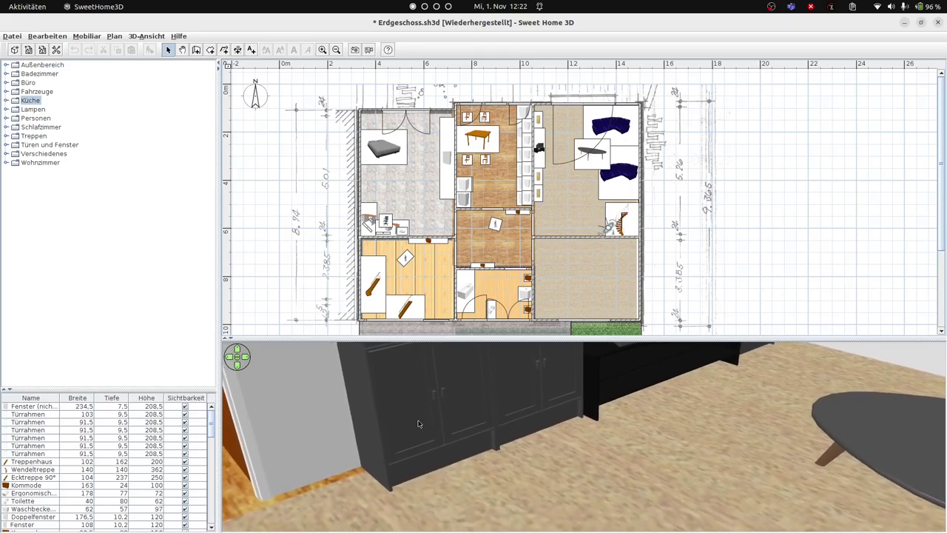
{"action": "key", "text": "Down"}
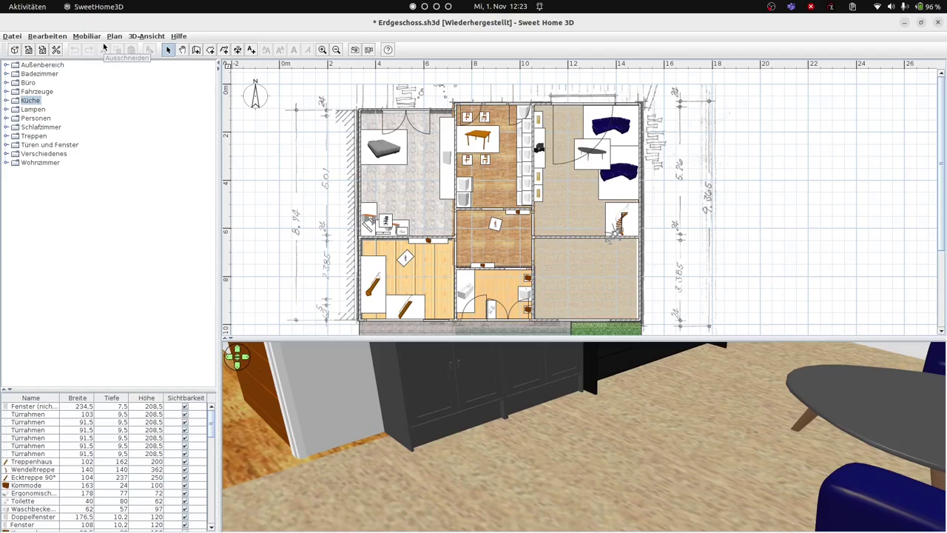
Show the 3D view in a separate window and walk the virtual visitor from the living room towards the hallway doorway.
{"action": "left_click", "coordinate": [140, 37]}
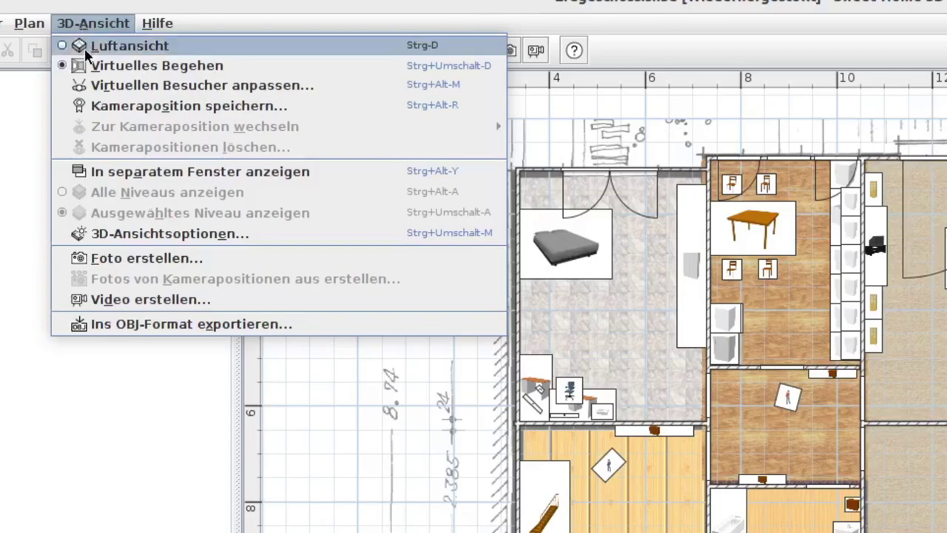
{"action": "left_click", "coordinate": [177, 173]}
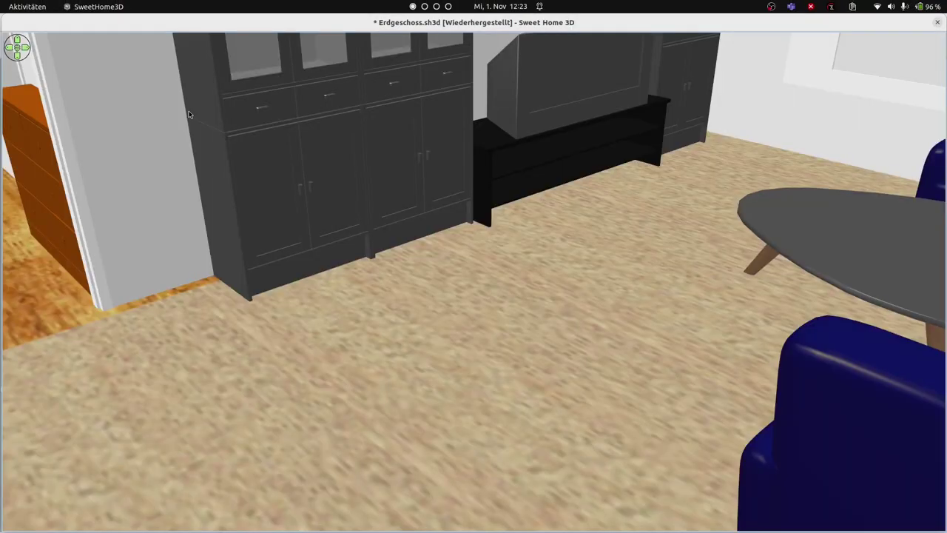
{"action": "left_click_drag", "start_coordinate": [354, 187], "coordinate": [297, 152]}
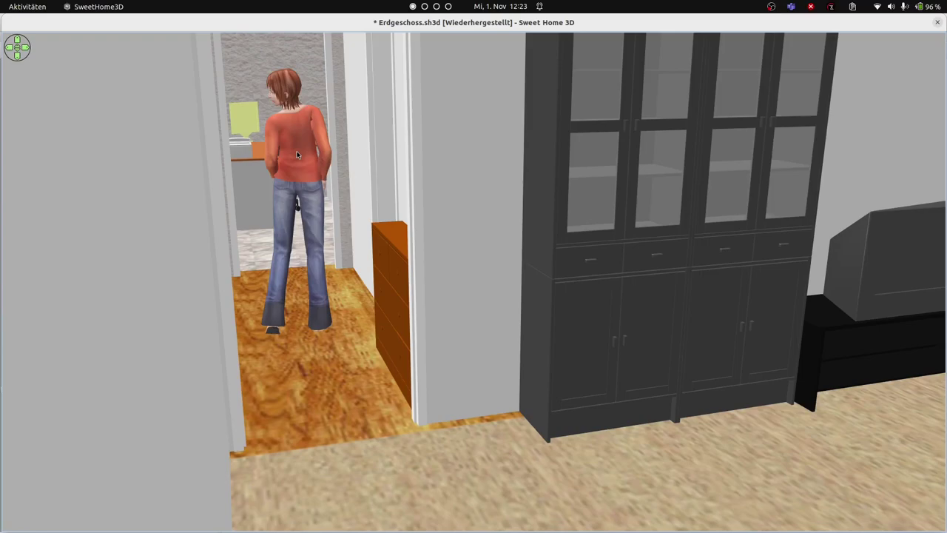
{"action": "scroll", "coordinate": [298, 155], "scroll_direction": "up", "scroll_amount": 8}
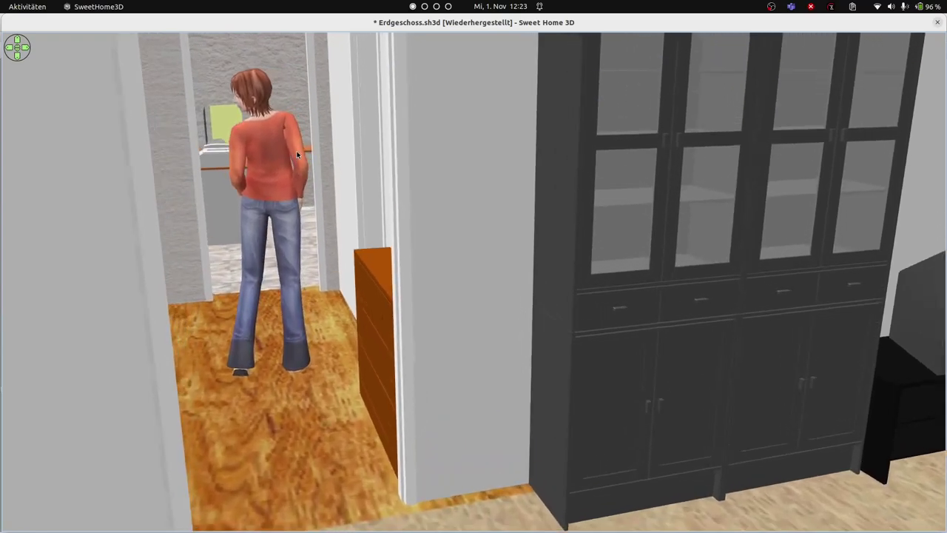
{"action": "scroll", "coordinate": [295, 156], "scroll_direction": "up", "scroll_amount": 6}
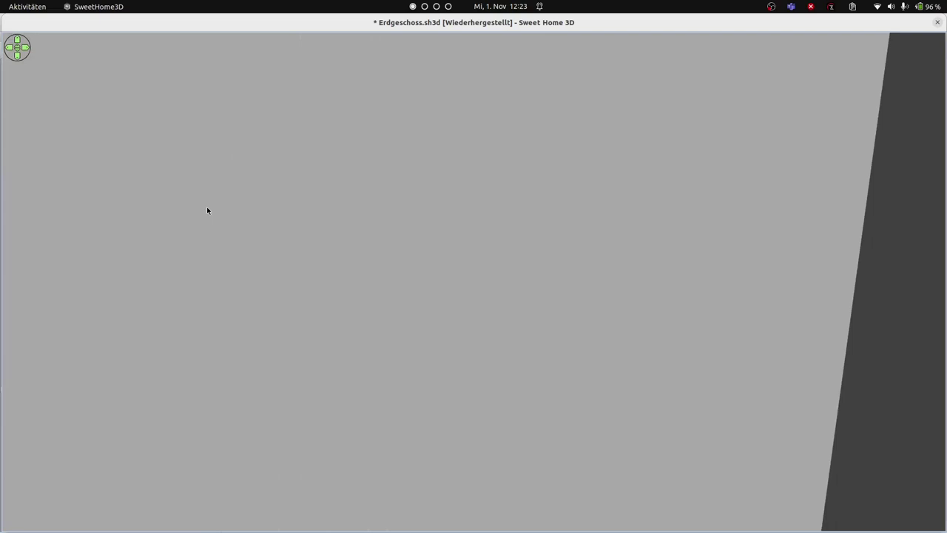
Walk the virtual visitor through the hallway, past the staircase doorway, to the room with the corner desk.
{"action": "left_click_drag", "start_coordinate": [168, 213], "coordinate": [157, 216]}
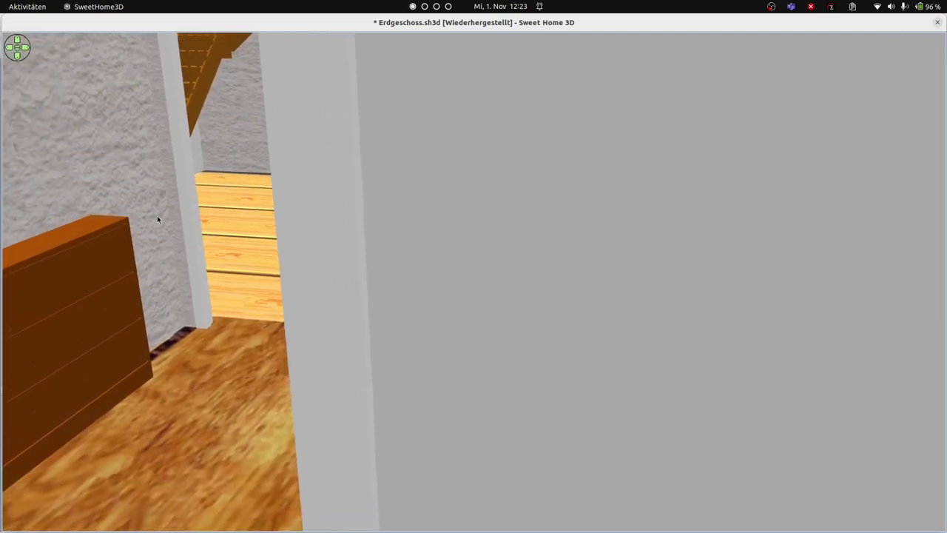
{"action": "scroll", "coordinate": [158, 230], "scroll_direction": "down", "scroll_amount": 6}
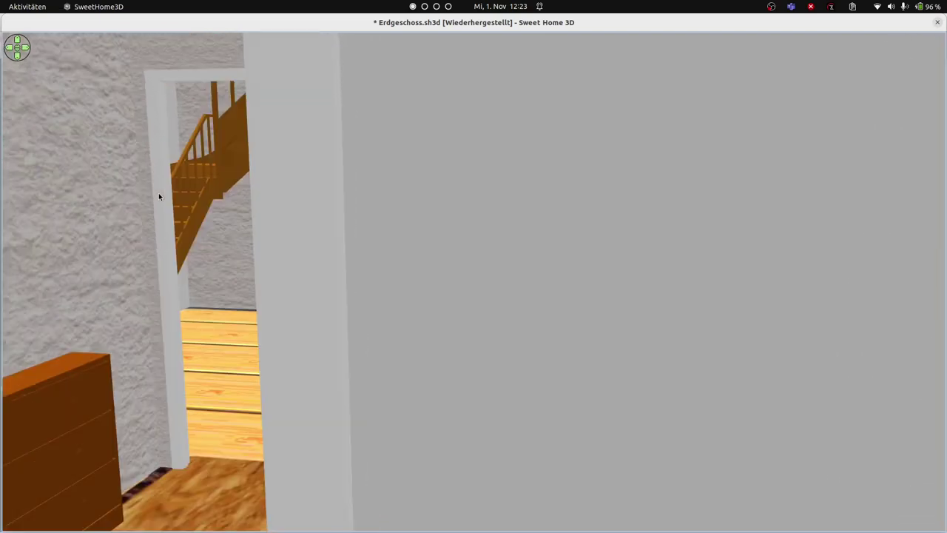
{"action": "key", "text": "Right"}
{"action": "key", "text": "Right"}
{"action": "key", "text": "Right"}
{"action": "key", "text": "Right"}
{"action": "key", "text": "Right"}
{"action": "key", "text": "Right"}
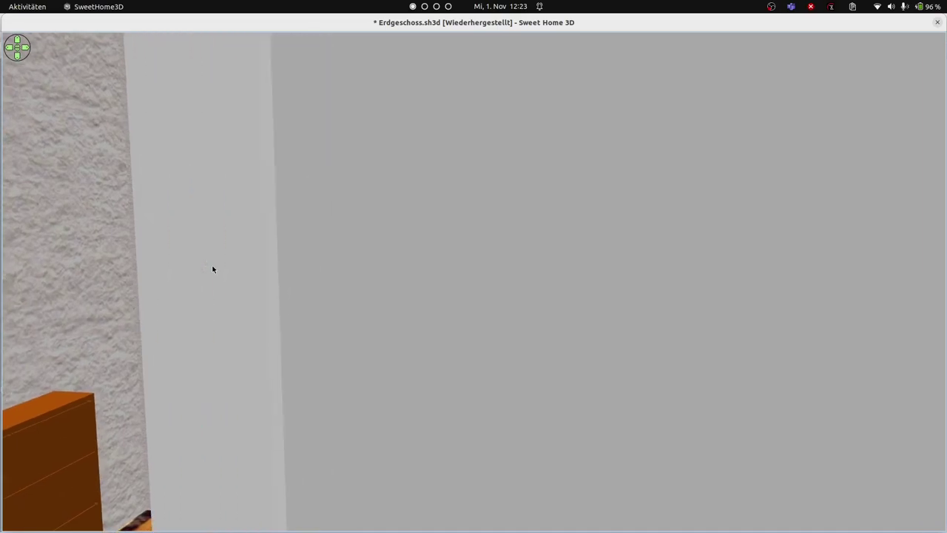
{"action": "scroll", "coordinate": [212, 269], "scroll_direction": "down", "scroll_amount": 5}
{"action": "scroll", "coordinate": [215, 269], "scroll_direction": "up", "scroll_amount": 8}
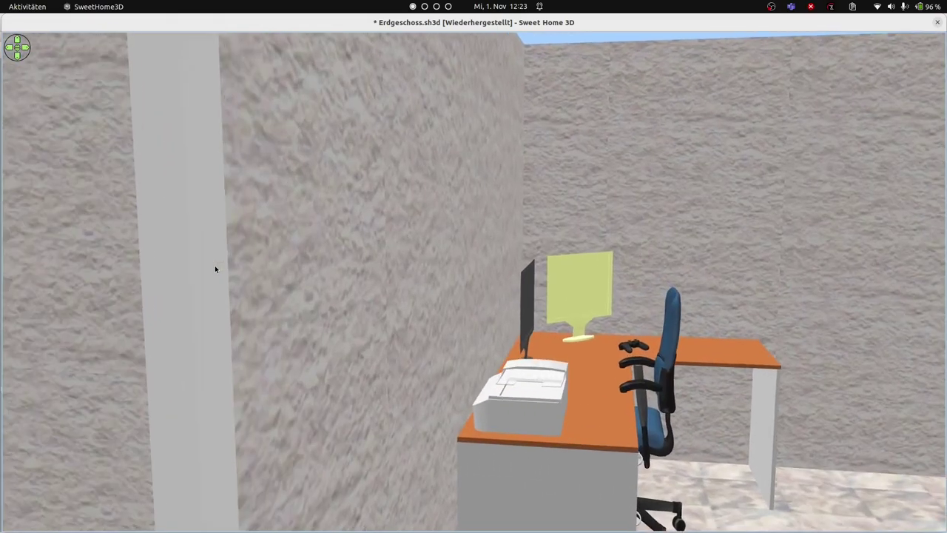
Turn the virtual visitor right past the corner desk and advance into the room towards the bed.
{"action": "key", "text": "Right"}
{"action": "key", "text": "Right"}
{"action": "key", "text": "Right"}
{"action": "key", "text": "Right"}
{"action": "key", "text": "Right"}
{"action": "key", "text": "Right"}
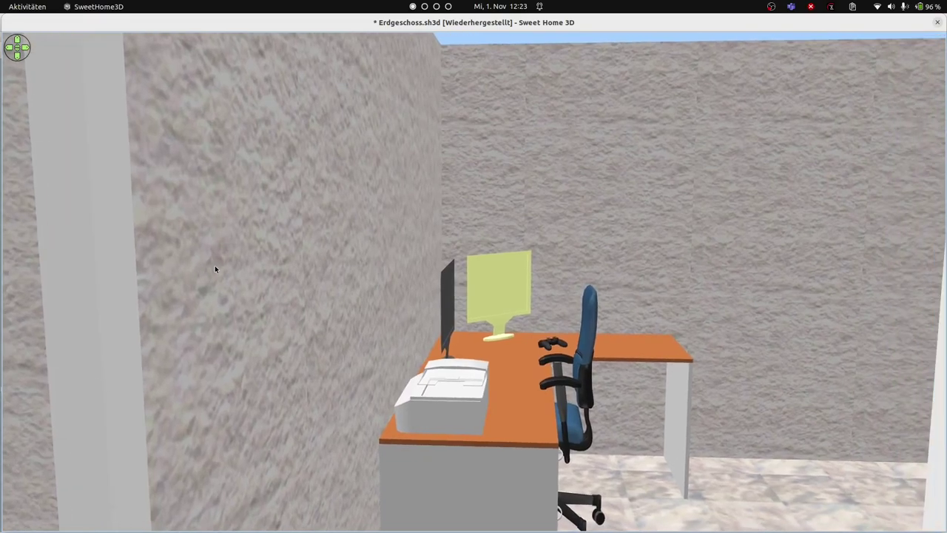
{"action": "key", "text": "Right"}
{"action": "key", "text": "Right"}
{"action": "key", "text": "Right"}
{"action": "key", "text": "Right"}
{"action": "key", "text": "Right"}
{"action": "key", "text": "Right"}
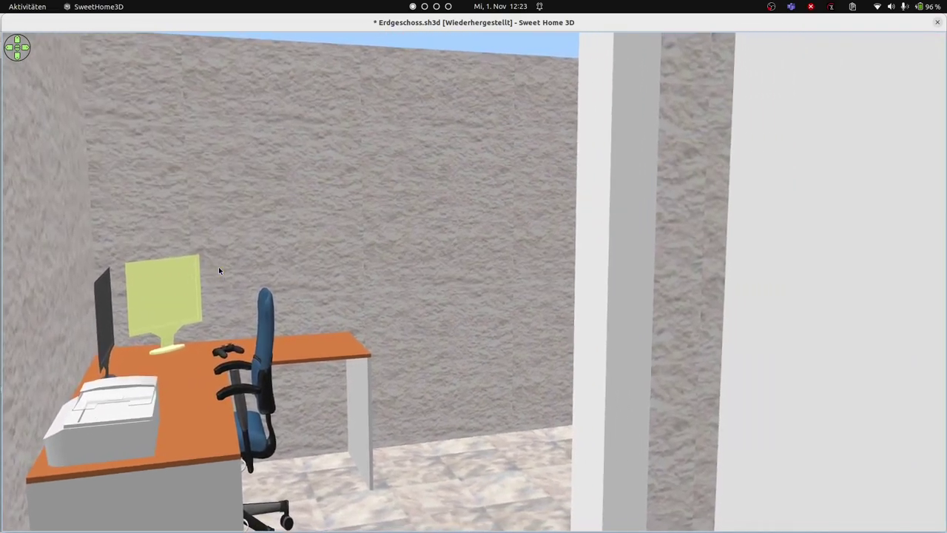
{"action": "key", "text": "Right"}
{"action": "key", "text": "Right"}
{"action": "key", "text": "Right"}
{"action": "key", "text": "Right"}
{"action": "key", "text": "Right"}
{"action": "key", "text": "Right"}
{"action": "key", "text": "Right"}
{"action": "key", "text": "Right"}
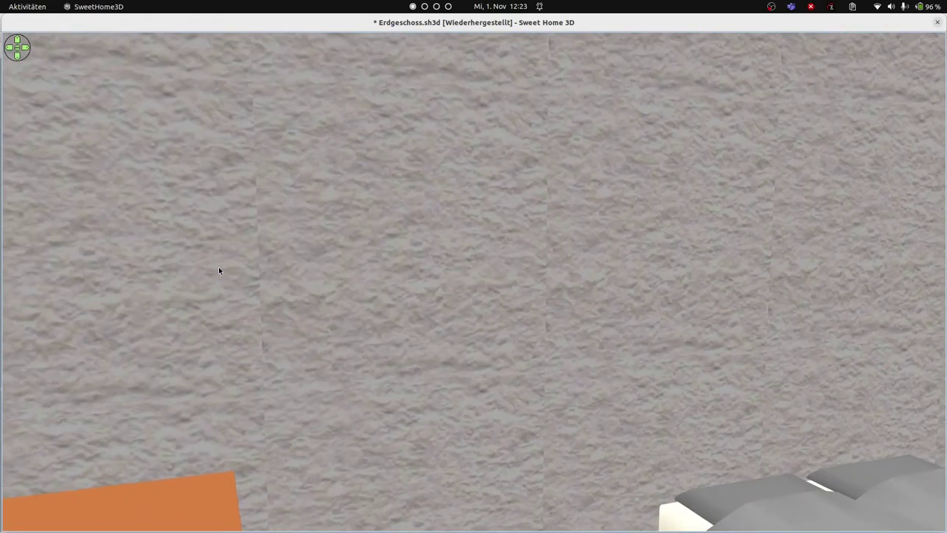
Continue turning the virtual visitor right to view the bed, the double window and the orange wardrobe.
{"action": "key", "text": "Right"}
{"action": "key", "text": "Right"}
{"action": "key", "text": "Right"}
{"action": "key", "text": "Right"}
{"action": "key", "text": "Right"}
{"action": "key", "text": "Right"}
{"action": "key", "text": "Right"}
{"action": "key", "text": "Right"}
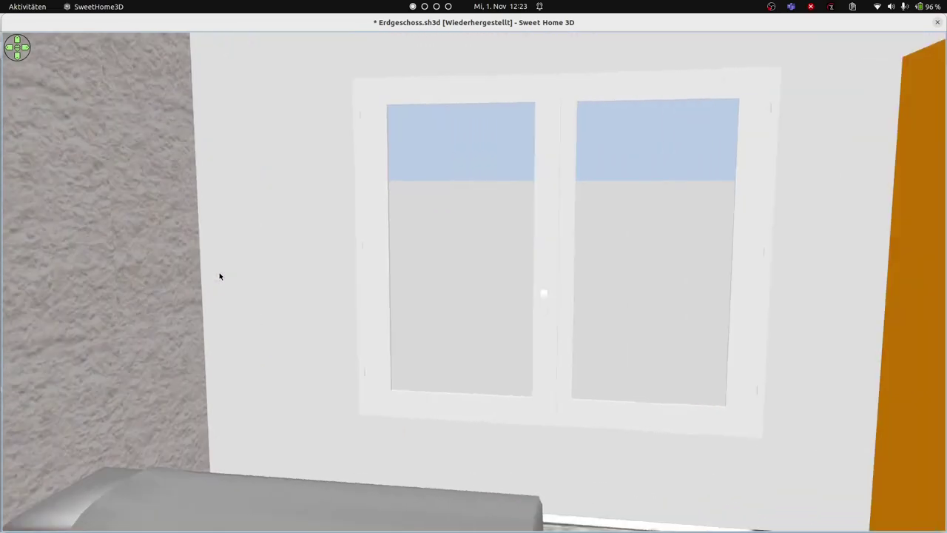
{"action": "key", "text": "Right"}
{"action": "key", "text": "Right"}
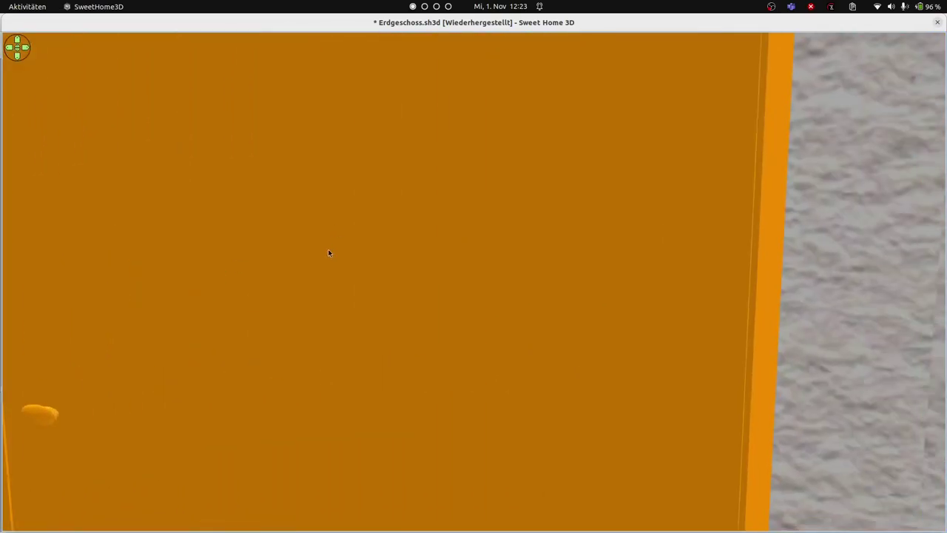
Examine the game controller and yellow monitor on the desk from close above, then back away to view the whole corner desk.
{"action": "left_click_drag", "start_coordinate": [310, 211], "coordinate": [8, 290]}
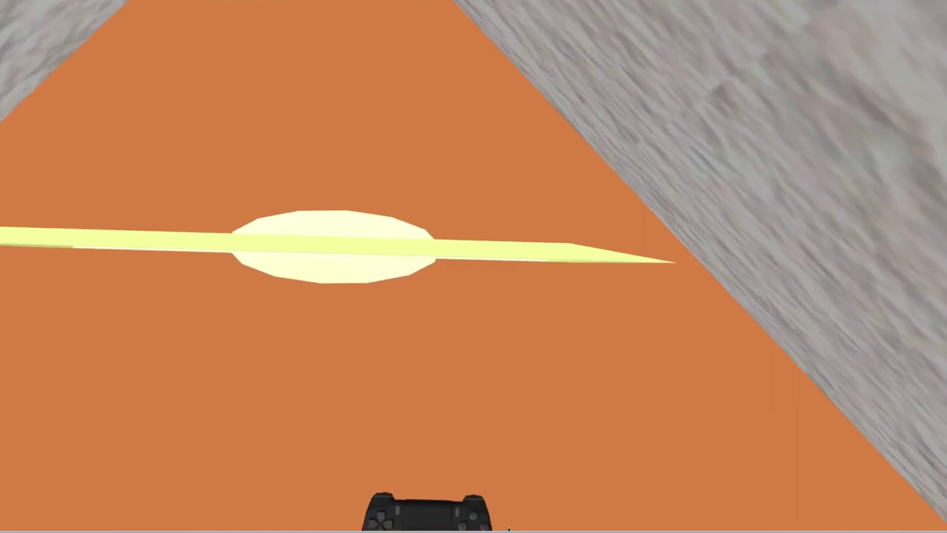
{"action": "left_click_drag", "start_coordinate": [508, 528], "coordinate": [499, 529]}
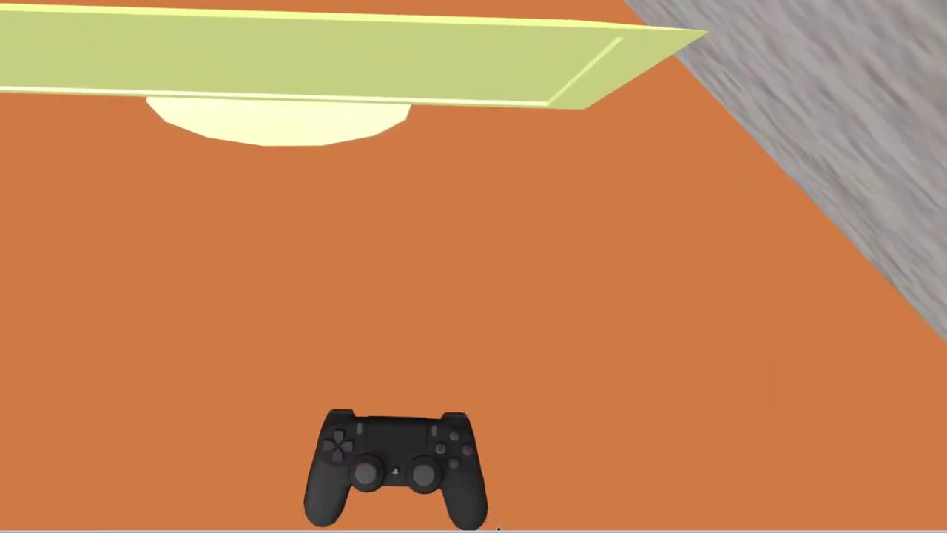
{"action": "scroll", "coordinate": [499, 529], "scroll_direction": "down", "scroll_amount": 2}
{"action": "scroll", "coordinate": [499, 528], "scroll_direction": "down", "scroll_amount": 2}
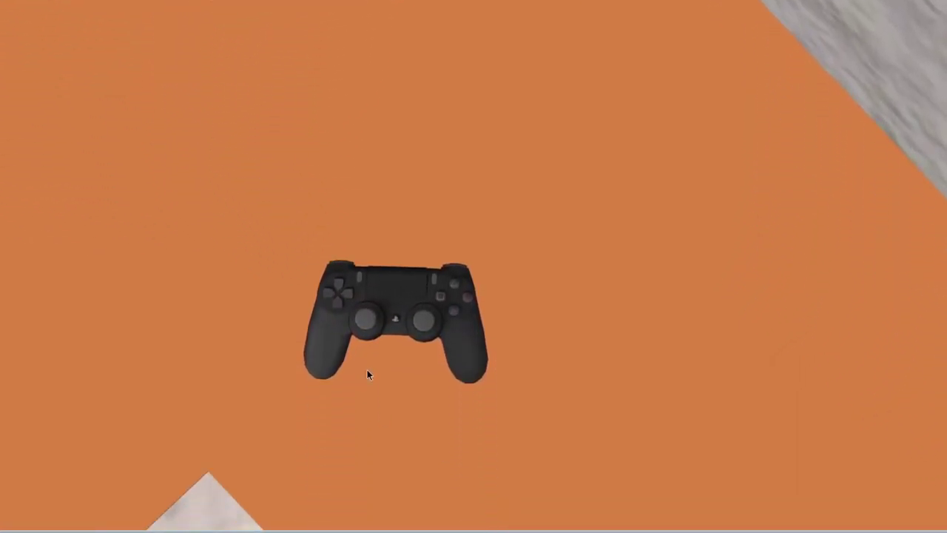
{"action": "left_click_drag", "start_coordinate": [306, 174], "coordinate": [262, 65]}
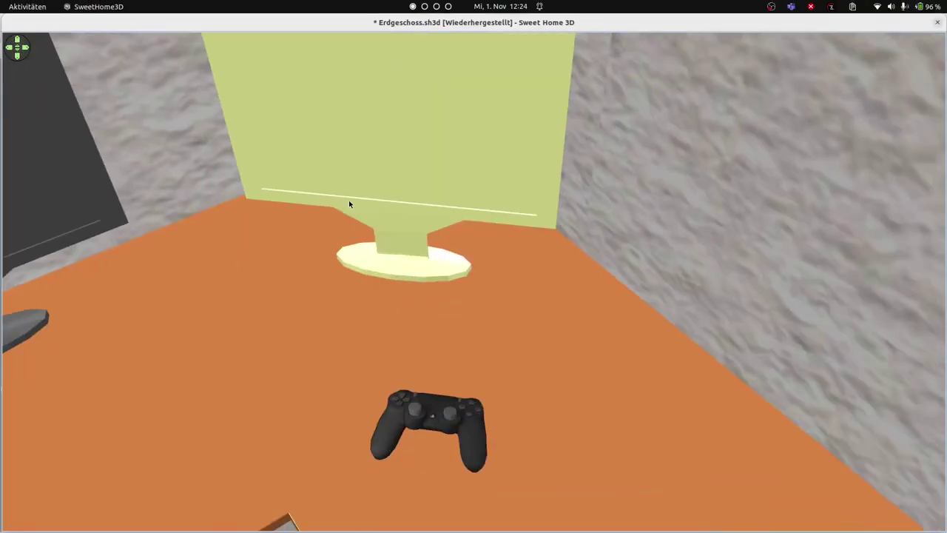
{"action": "scroll", "coordinate": [262, 64], "scroll_direction": "down", "scroll_amount": 5}
{"action": "scroll", "coordinate": [350, 204], "scroll_direction": "down", "scroll_amount": 5}
{"action": "left_click_drag", "start_coordinate": [350, 204], "coordinate": [448, 166]}
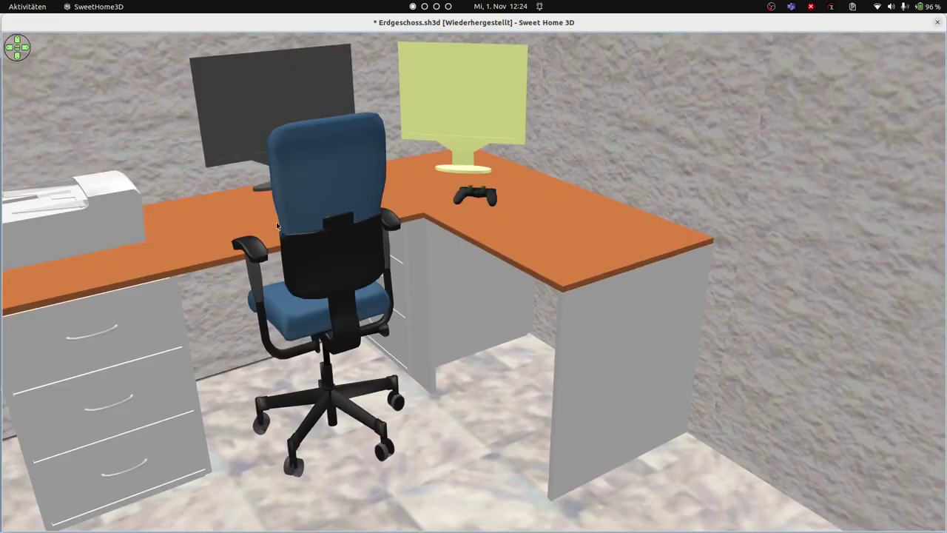
Turn the virtual visitor left from the desk and walk towards the hallway doorway, backing off from the wall.
{"action": "left_click_drag", "start_coordinate": [209, 228], "coordinate": [72, 212]}
{"action": "key", "text": "Left"}
{"action": "key", "text": "Left"}
{"action": "key", "text": "Left"}
{"action": "key", "text": "Page_Up"}
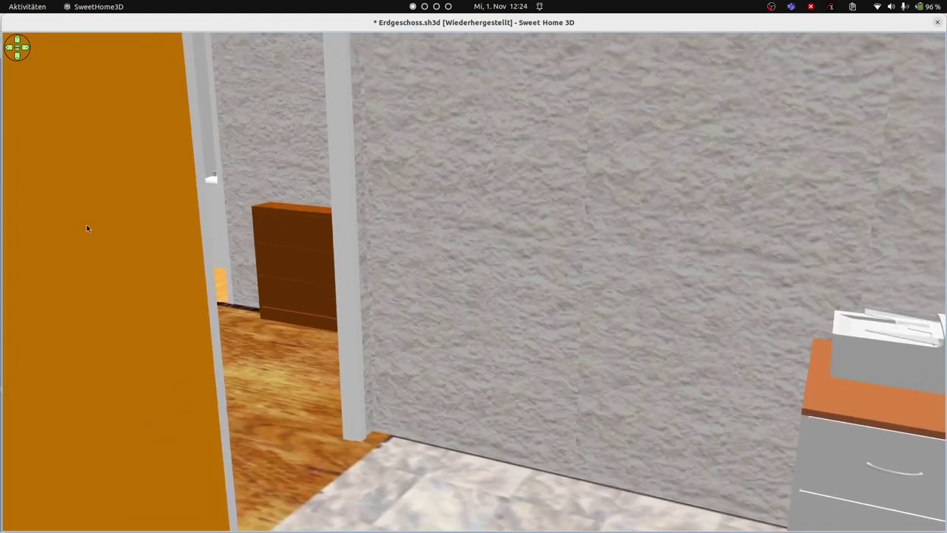
{"action": "key", "text": "Up"}
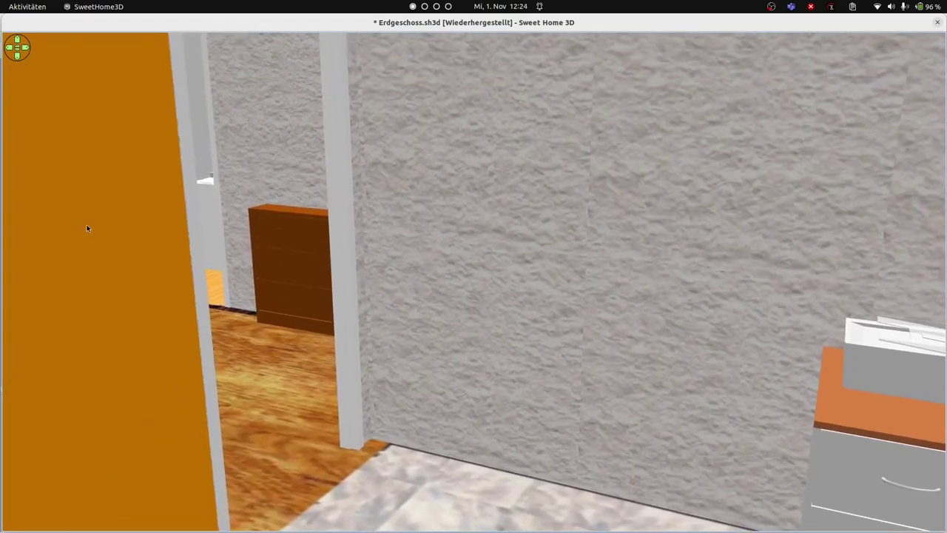
{"action": "key", "text": "Up"}
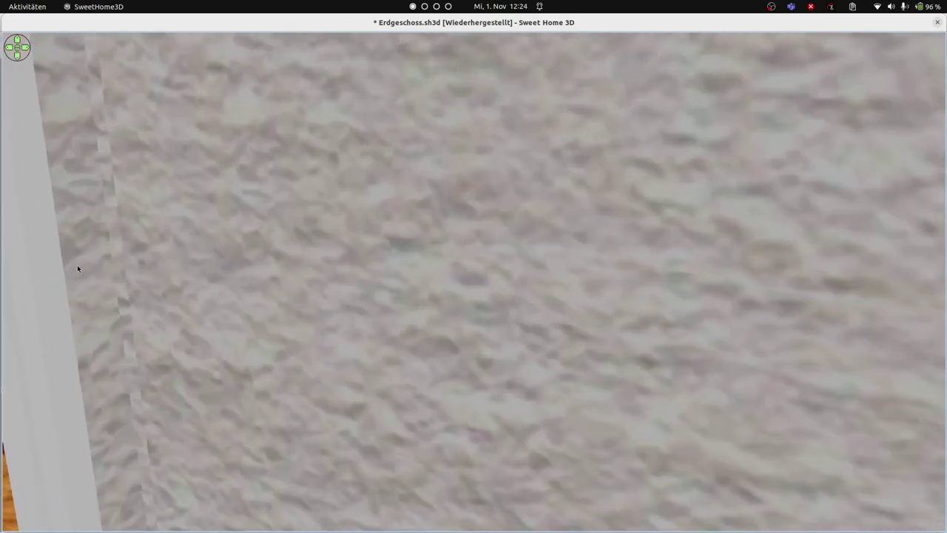
{"action": "key", "text": "Down"}
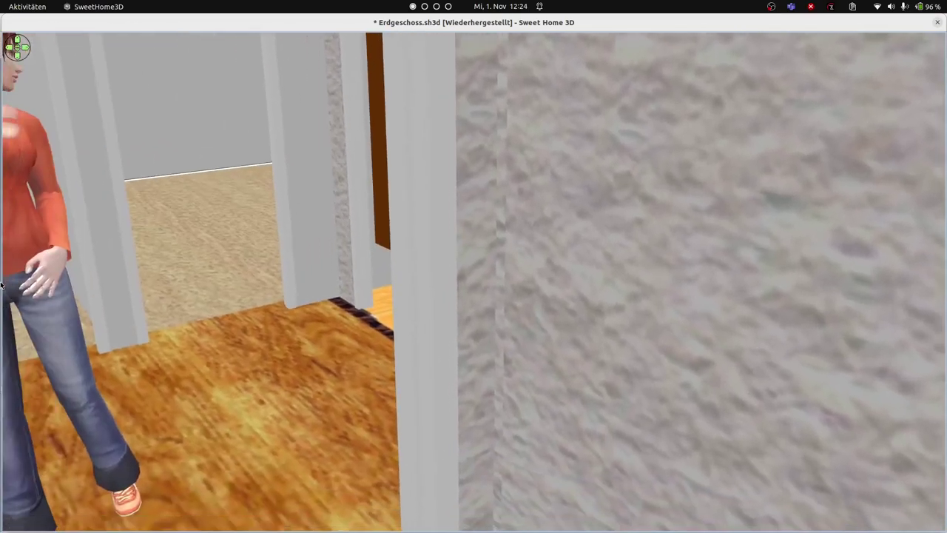
Tilt the virtual visitor's gaze up and down at the doorway, then move forward and turn towards the hallway floor.
{"action": "left_click_drag", "start_coordinate": [1, 286], "coordinate": [4, 241]}
{"action": "key", "text": "Page_Up"}
{"action": "key", "text": "Page_Down"}
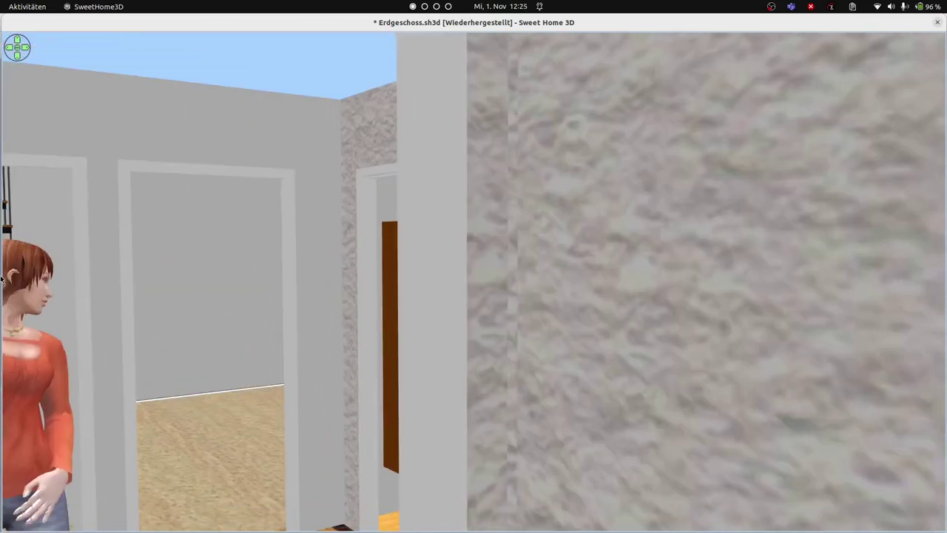
{"action": "key", "text": "Page_Up"}
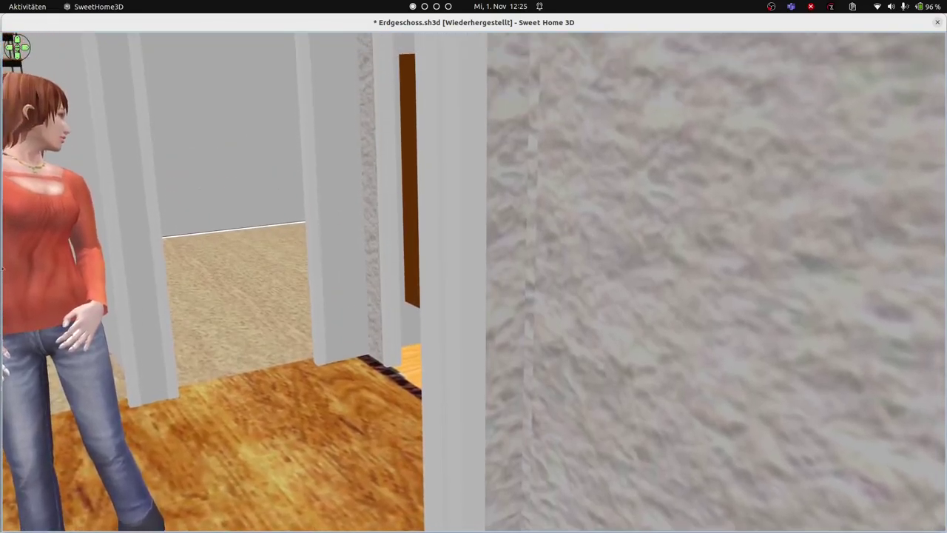
{"action": "key", "text": "Up"}
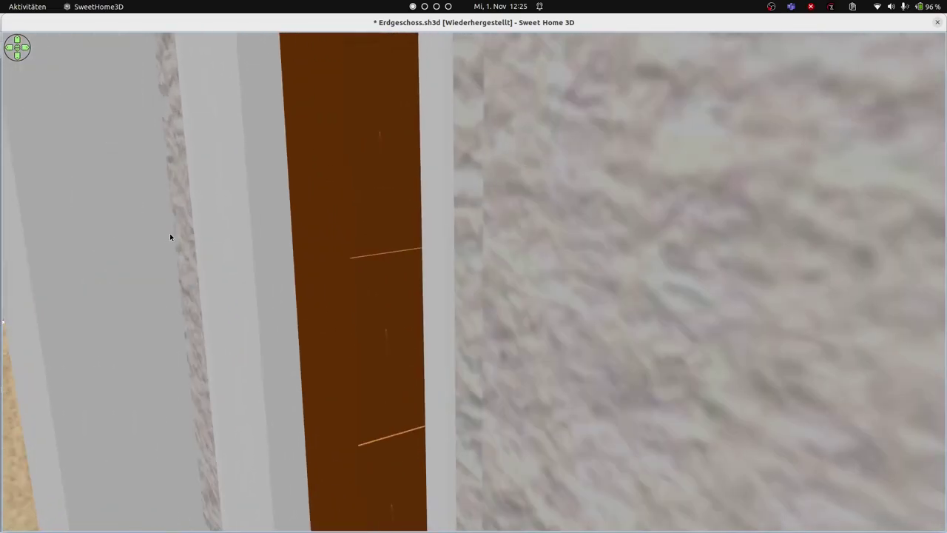
{"action": "left_click_drag", "start_coordinate": [170, 237], "coordinate": [0, 224]}
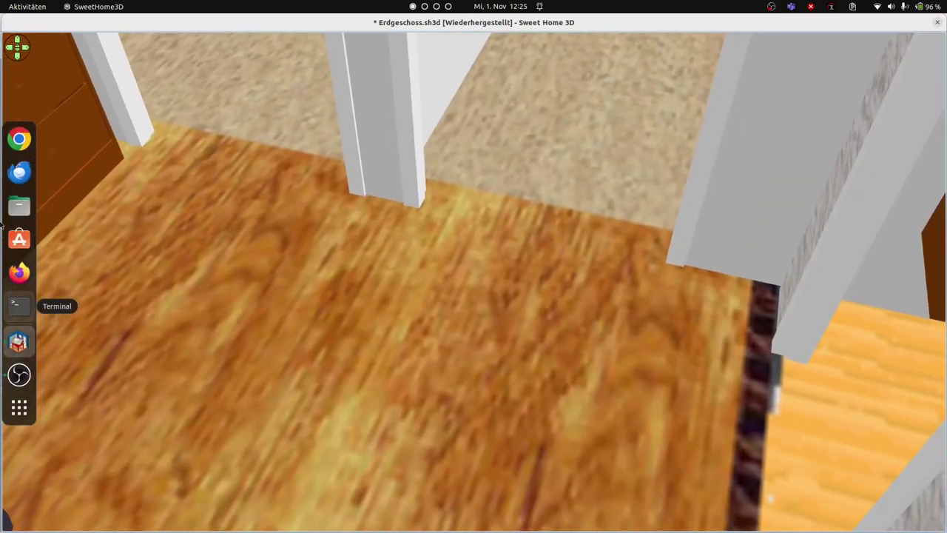
Turn the virtual visitor left around the hallway to view the blue sofa, the chest of drawers, the woman and the adjoining rooms.
{"action": "key", "text": "Left"}
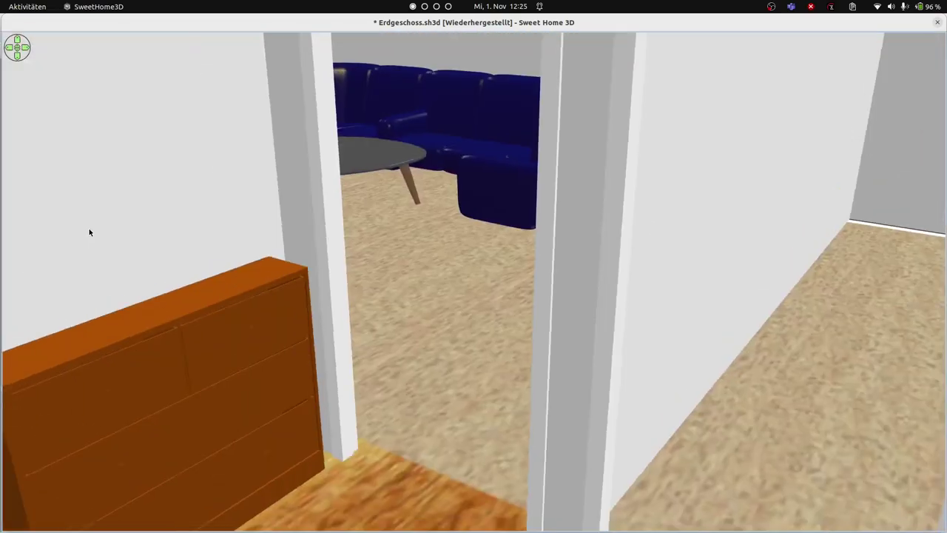
{"action": "key", "text": "Up"}
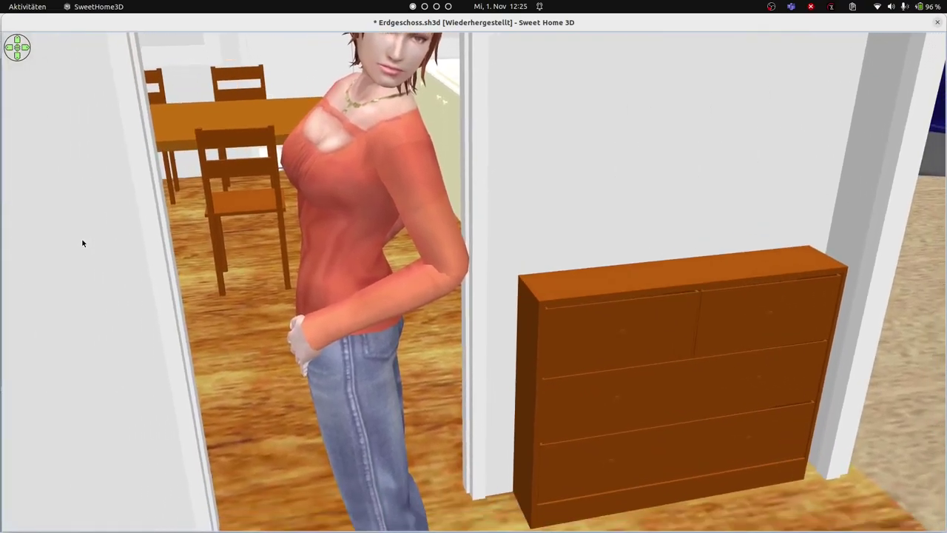
{"action": "key", "text": "Down"}
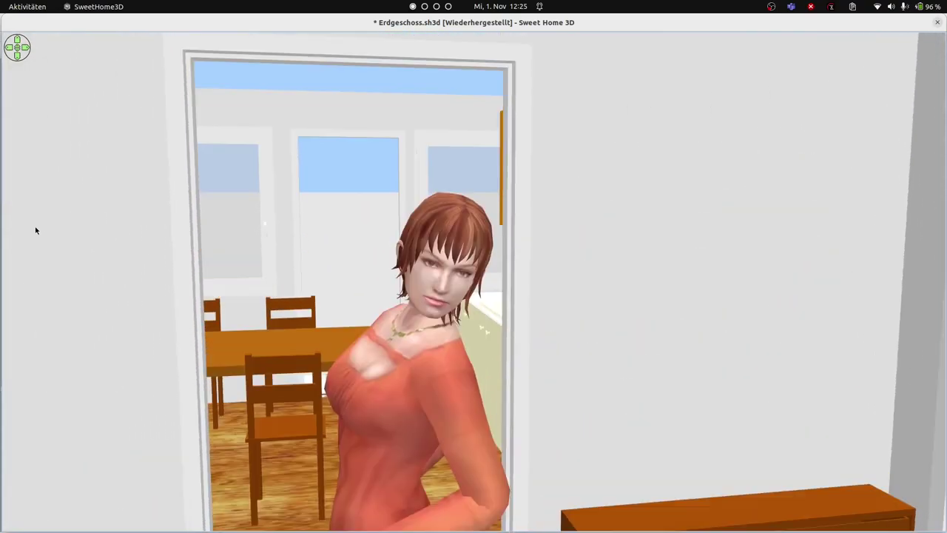
{"action": "key", "text": "Left"}
{"action": "left_click_drag", "start_coordinate": [1, 250], "coordinate": [1, 250]}
{"action": "key", "text": "Left"}
{"action": "key", "text": "Up"}
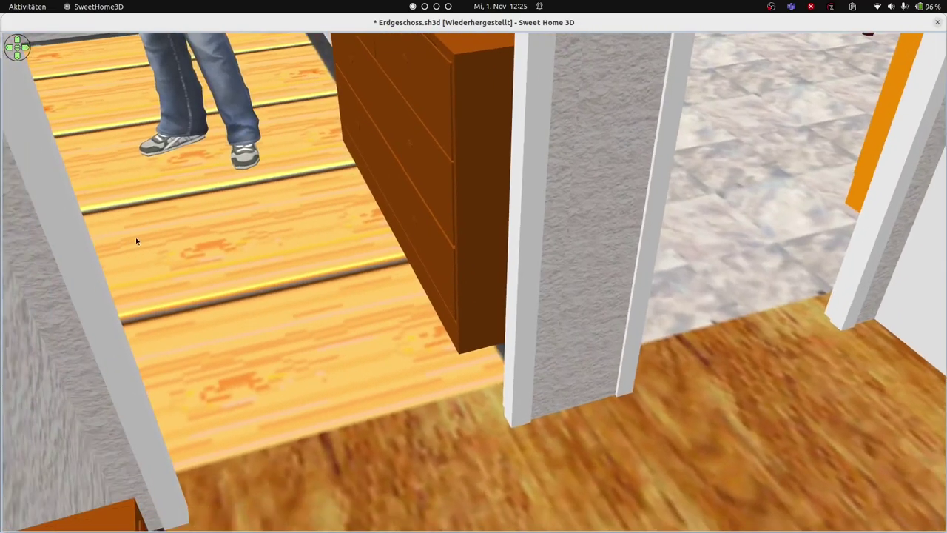
Walk the virtual visitor through the doorway towards the man in the blue jacket and turn left to the wooden staircase.
{"action": "left_click_drag", "start_coordinate": [144, 209], "coordinate": [167, 157]}
{"action": "key", "text": "Left"}
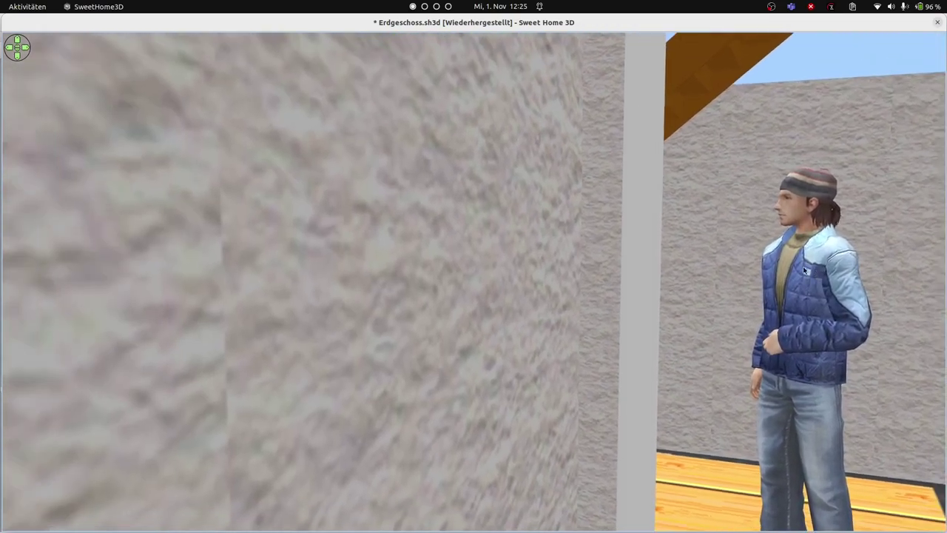
{"action": "key", "text": "Right"}
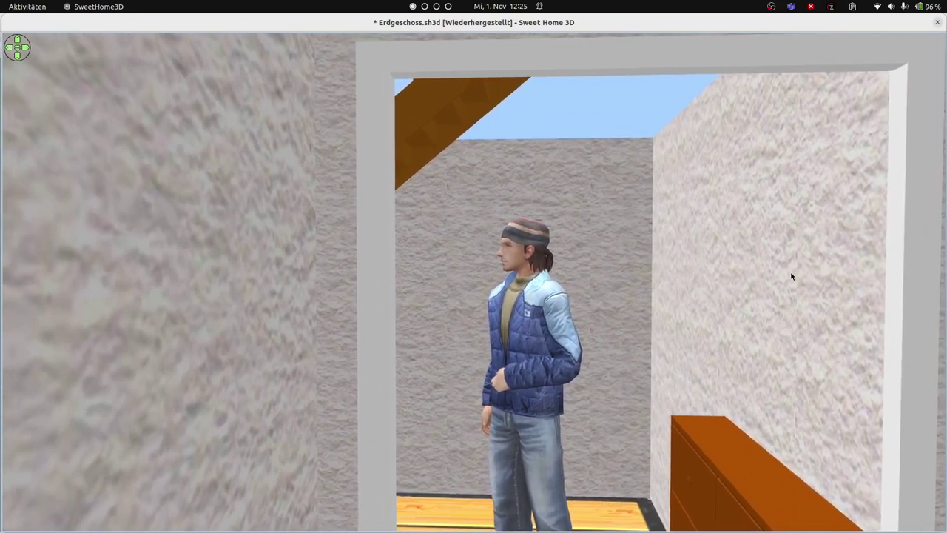
{"action": "key", "text": "Up"}
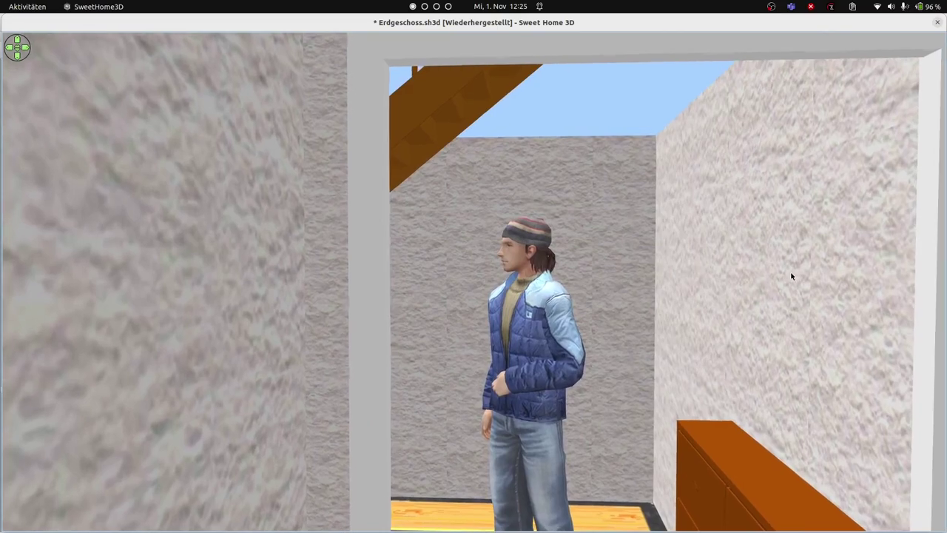
{"action": "key", "text": "Up"}
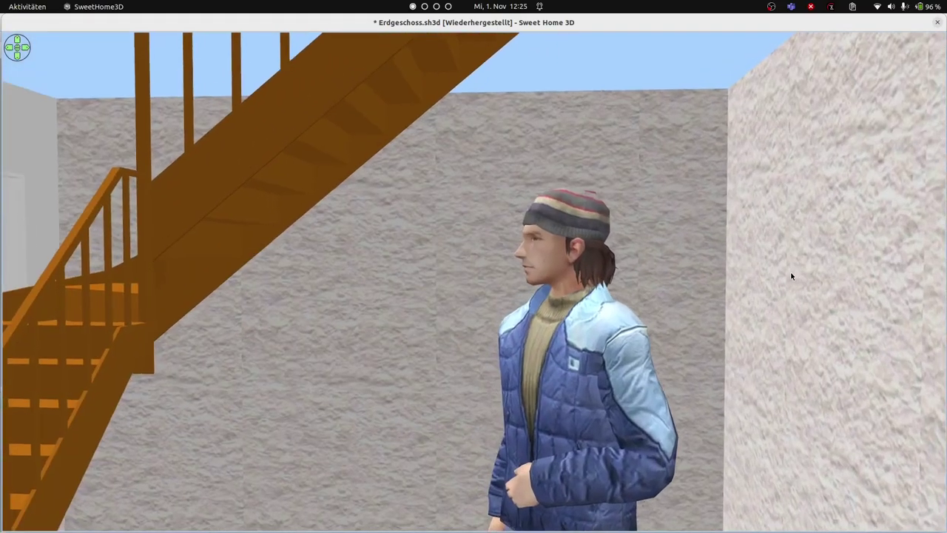
{"action": "key", "text": "Left"}
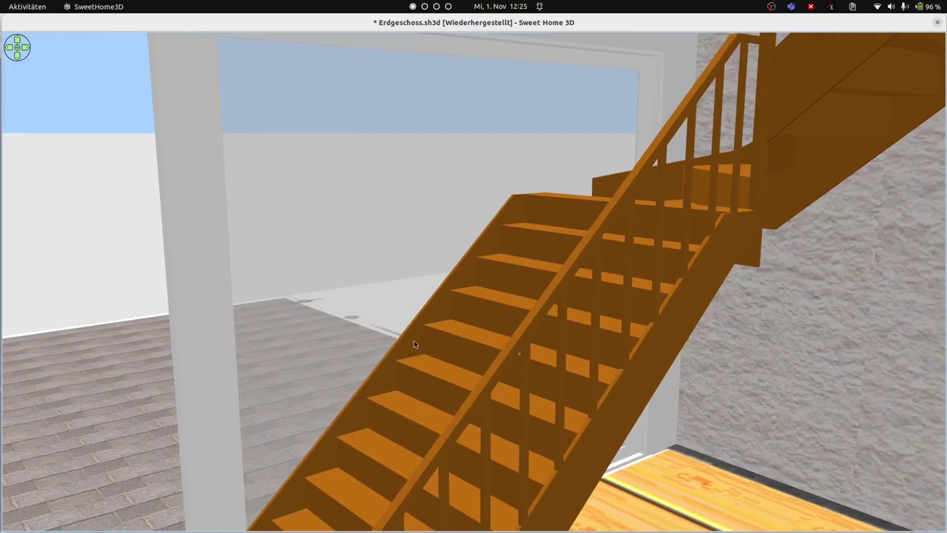
Walk the virtual visitor past the staircase onto the paved garden area and turn around to view the brick facade and lawn.
{"action": "left_click_drag", "start_coordinate": [415, 344], "coordinate": [445, 344]}
{"action": "left_click_drag", "start_coordinate": [443, 343], "coordinate": [356, 356]}
{"action": "key", "text": "Up"}
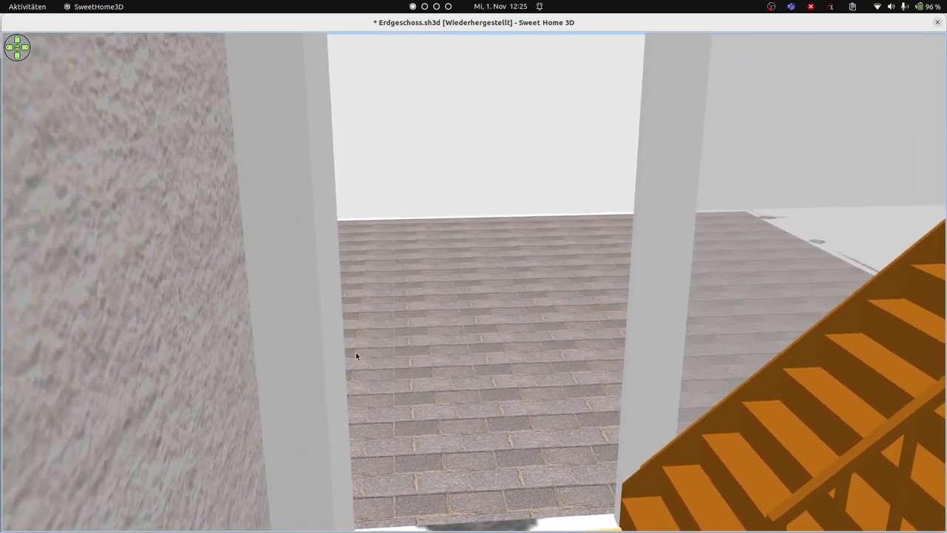
{"action": "key", "text": "Up"}
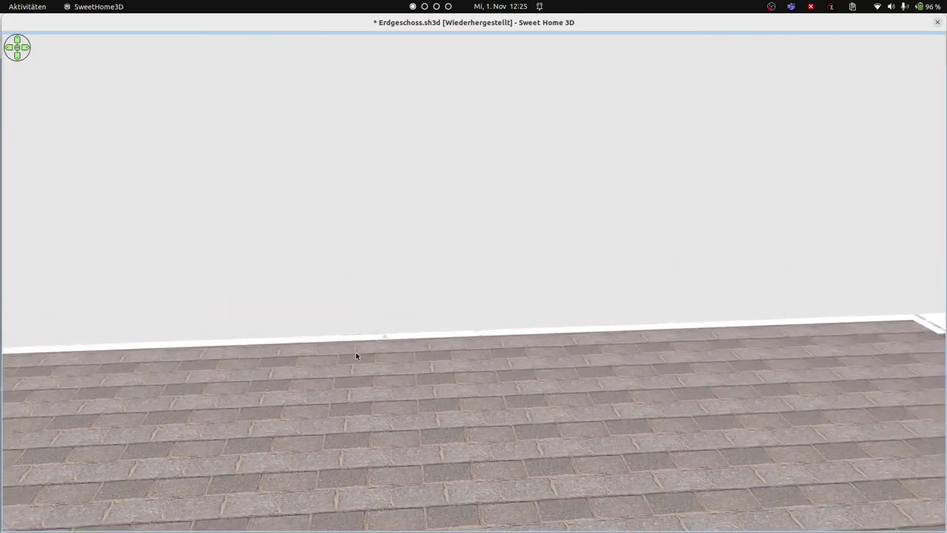
{"action": "left_click_drag", "start_coordinate": [201, 392], "coordinate": [118, 358]}
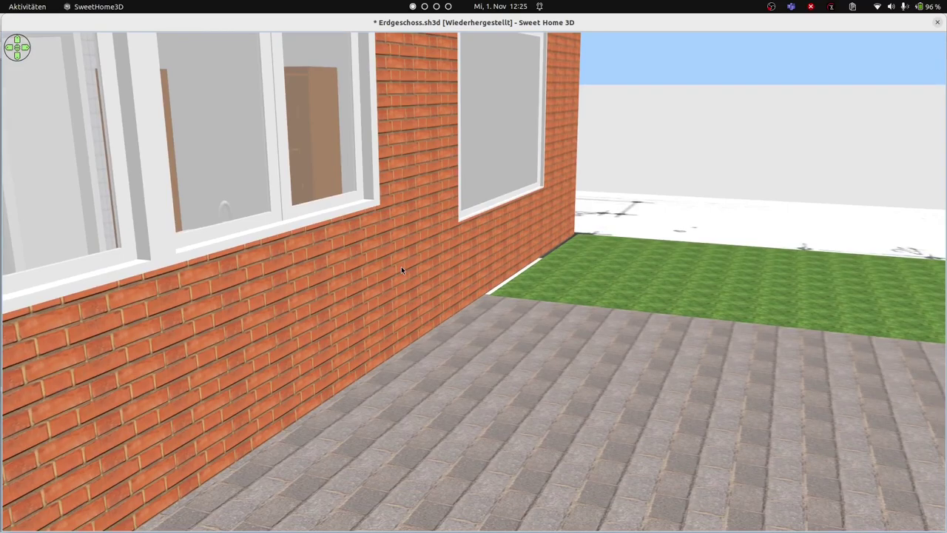
Close the separate 3D view and move the virtual visitor in the plan from the garden to the wall corner below the fridge.
{"action": "left_click", "coordinate": [936, 24]}
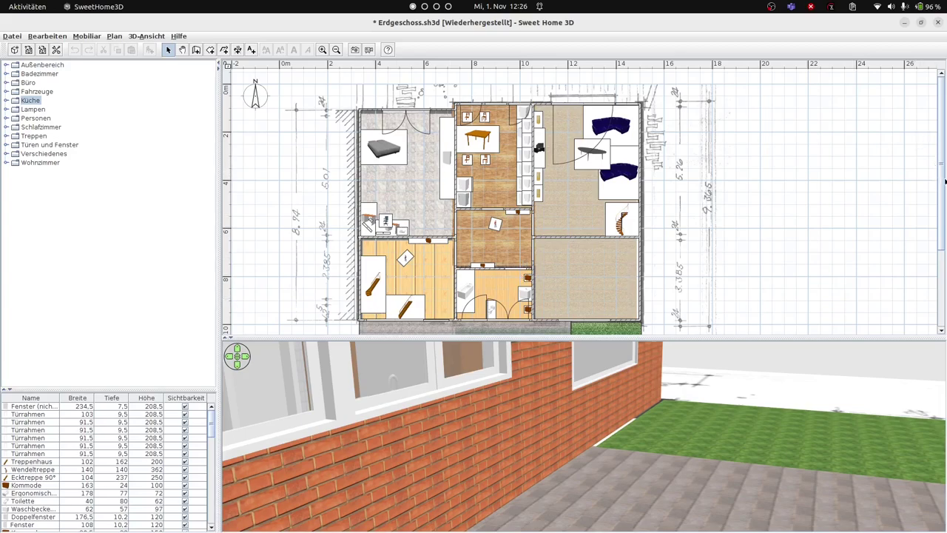
{"action": "scroll", "coordinate": [587, 296], "scroll_direction": "down", "scroll_amount": 3}
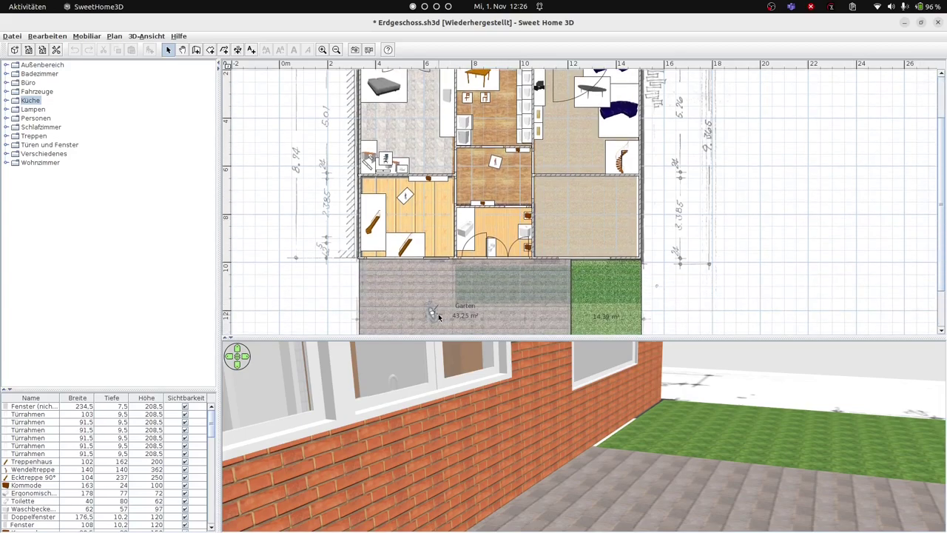
{"action": "left_click_drag", "start_coordinate": [471, 224], "coordinate": [458, 148]}
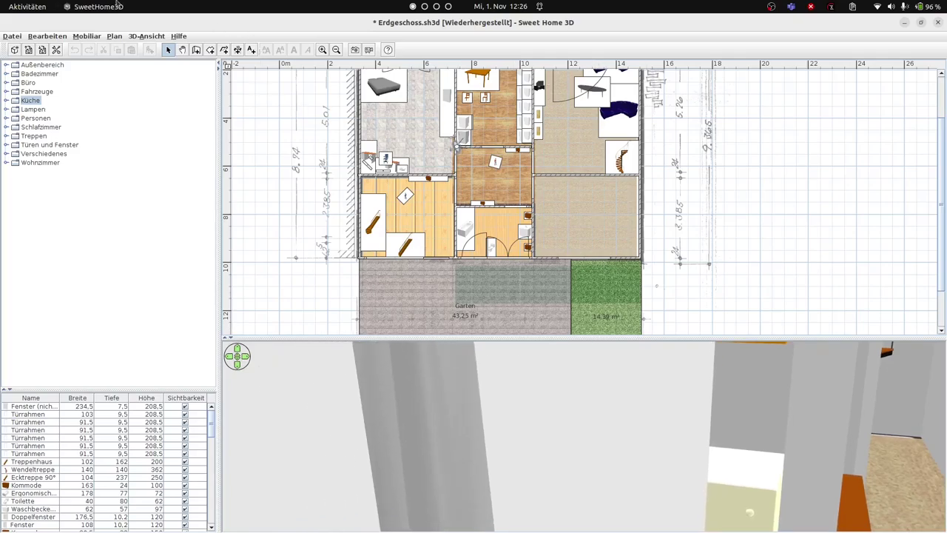
Show the 3D view in a separate window, tilt the virtual visitor's gaze up to the sky and close the window.
{"action": "left_click", "coordinate": [130, 37]}
{"action": "left_click", "coordinate": [167, 111]}
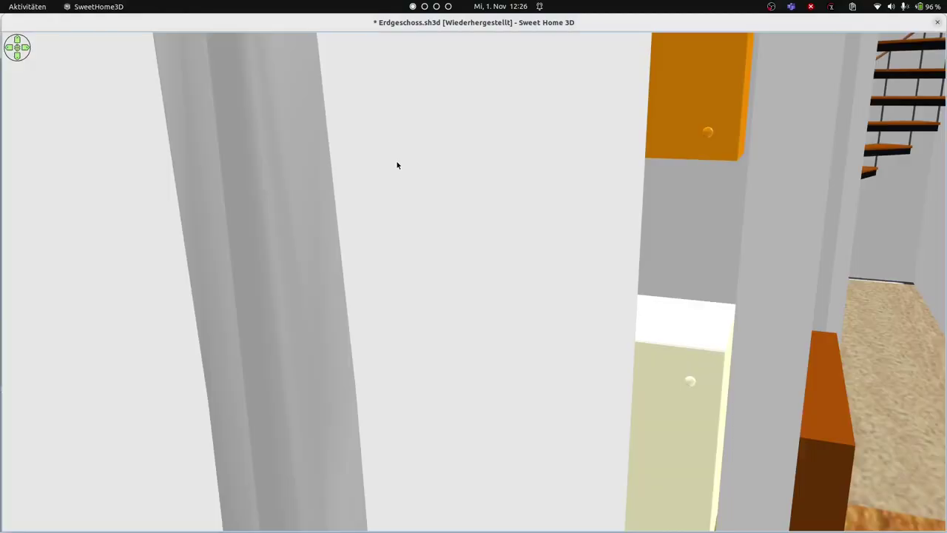
{"action": "mouse_move", "coordinate": [553, 22]}
{"action": "left_mouse_down"}
{"action": "mouse_move", "coordinate": [526, 133]}
{"action": "mouse_move", "coordinate": [486, 121]}
{"action": "mouse_move", "coordinate": [561, 123]}
{"action": "mouse_move", "coordinate": [544, 119]}
{"action": "mouse_move", "coordinate": [533, 95]}
{"action": "mouse_move", "coordinate": [933, 30]}
{"action": "mouse_move", "coordinate": [580, 59]}
{"action": "mouse_move", "coordinate": [544, 28]}
{"action": "left_mouse_up"}
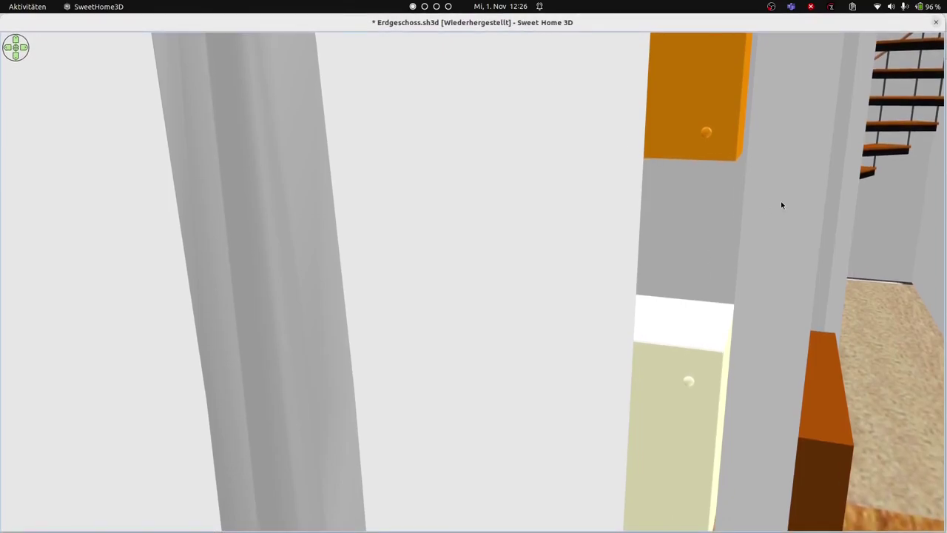
{"action": "left_click_drag", "start_coordinate": [779, 227], "coordinate": [837, 120]}
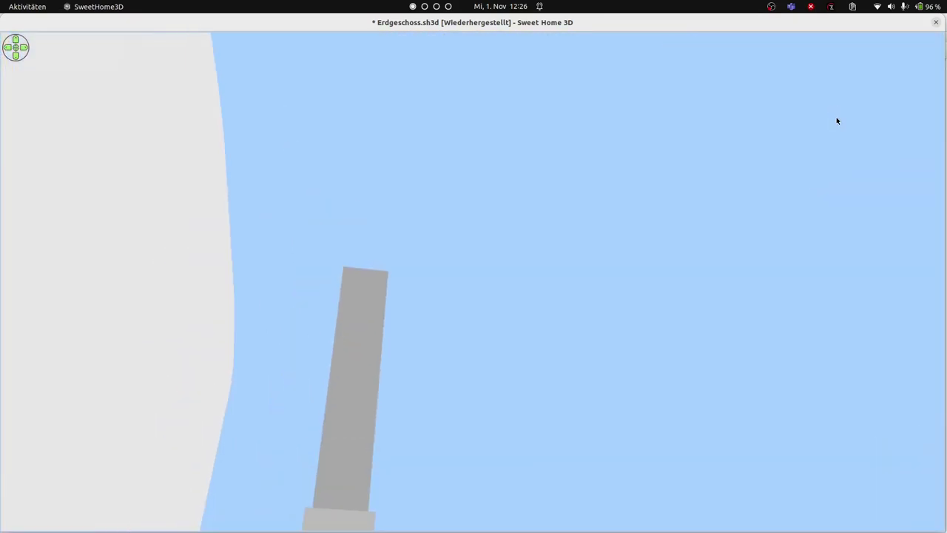
{"action": "left_click", "coordinate": [929, 23]}
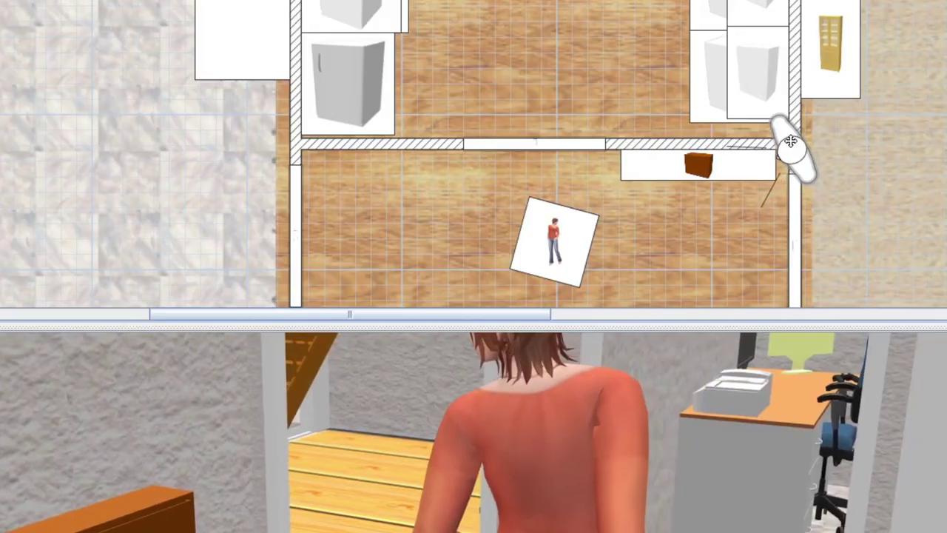
Raise the virtual visitor's eye height above the wall tops and show the 3D view in a separate window.
{"action": "double_click", "coordinate": [791, 141]}
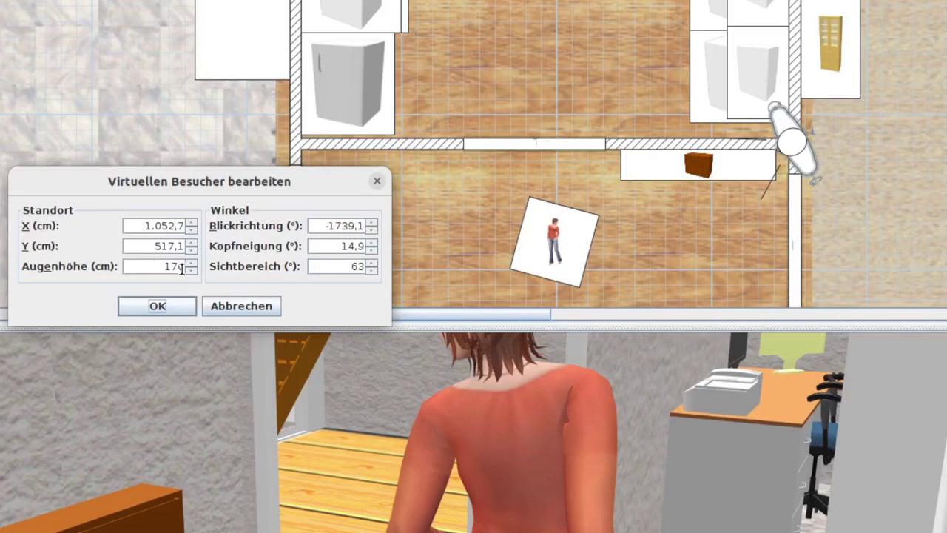
{"action": "left_click", "coordinate": [157, 313]}
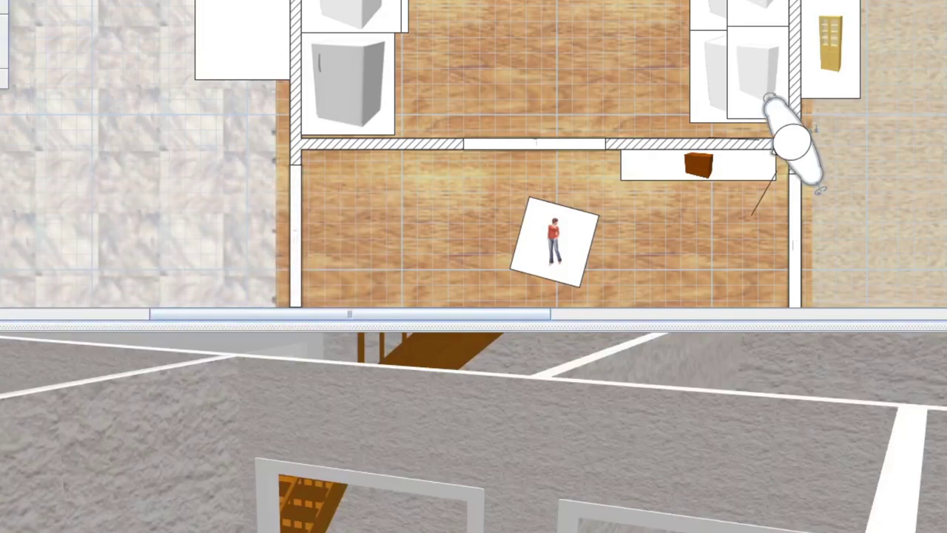
{"action": "left_click", "coordinate": [147, 35]}
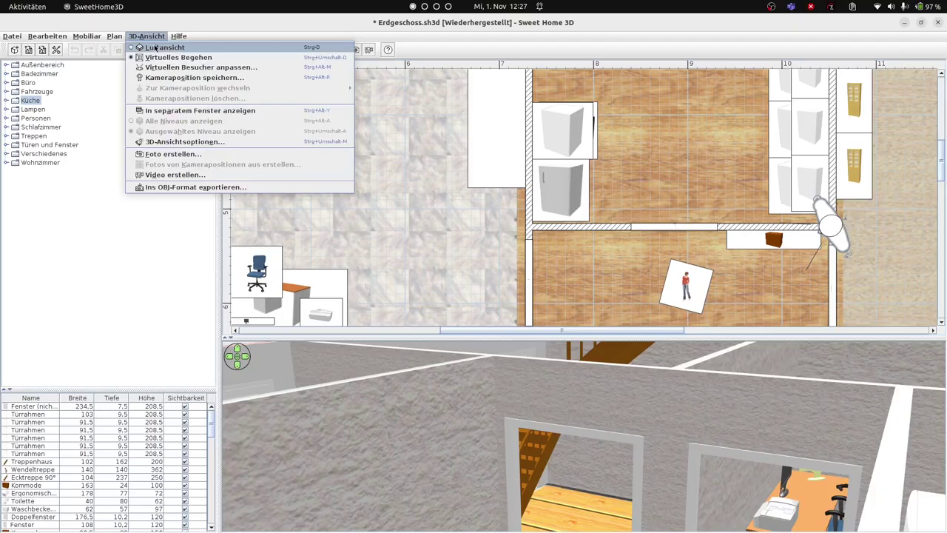
{"action": "left_click", "coordinate": [189, 110]}
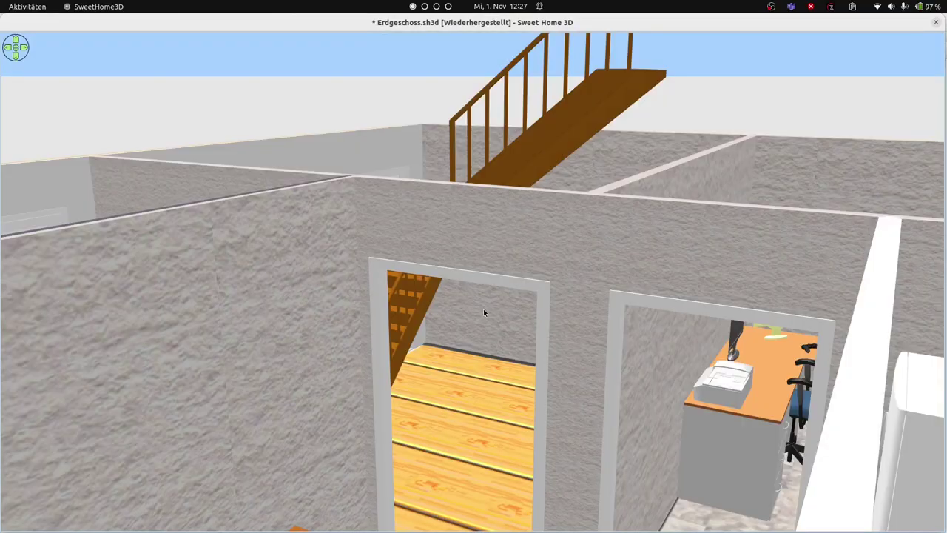
Turn the raised virtual visitor and move it back and forth to look over the walls into the rooms.
{"action": "left_click_drag", "start_coordinate": [484, 309], "coordinate": [36, 296]}
{"action": "scroll", "coordinate": [72, 324], "scroll_direction": "up", "scroll_amount": 3}
{"action": "scroll", "coordinate": [37, 297], "scroll_direction": "down", "scroll_amount": 5}
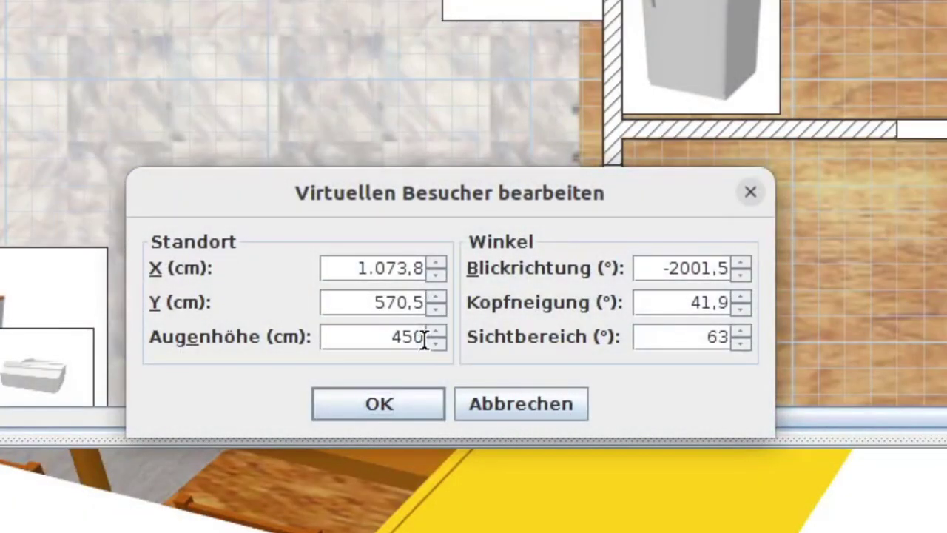
Set the virtual visitor's eye height to 450 cm and show the 3D view in a separate window.
{"action": "key", "text": "Return"}
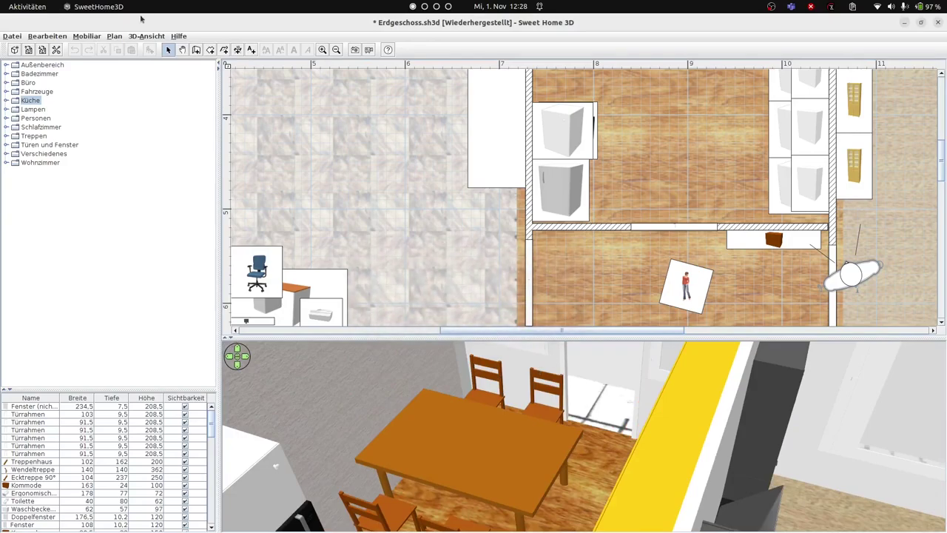
{"action": "left_click", "coordinate": [146, 36]}
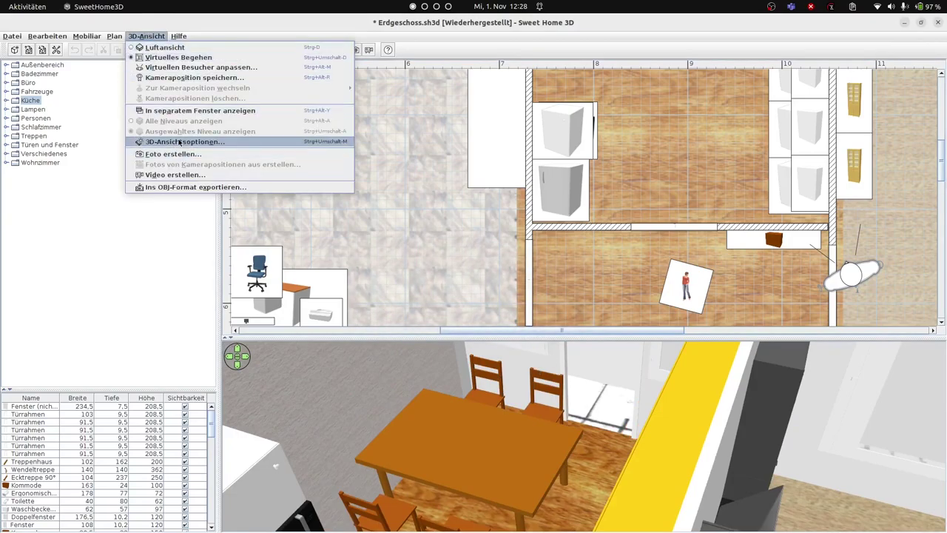
{"action": "left_click", "coordinate": [188, 110]}
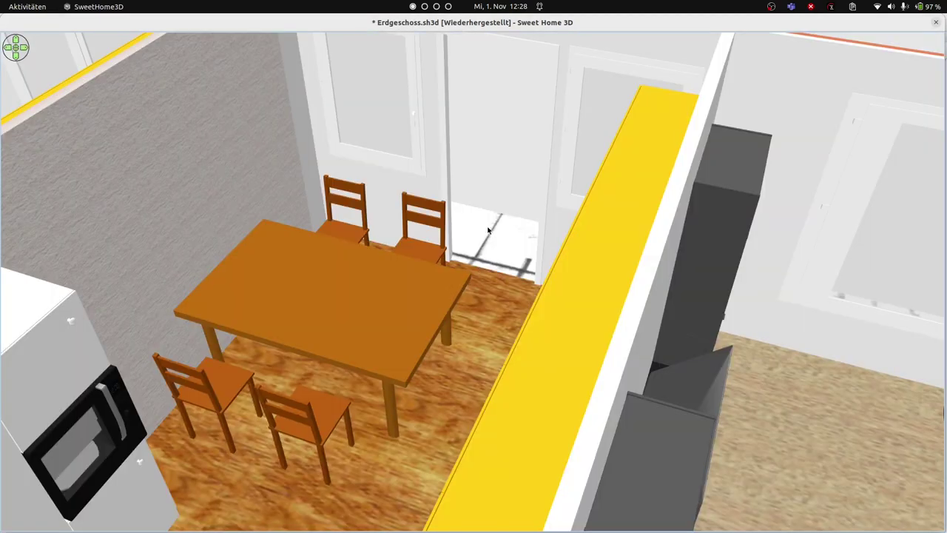
Turn the raised virtual visitor from the dining table towards the wooden staircase and move it over the walls to the paved garden area.
{"action": "left_click_drag", "start_coordinate": [488, 230], "coordinate": [862, 249]}
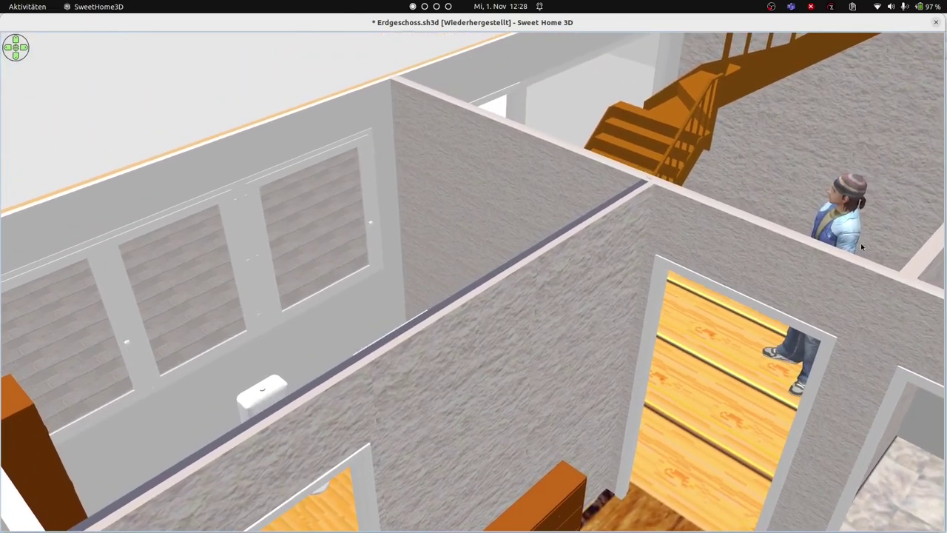
{"action": "key", "text": "Up"}
{"action": "key", "text": "Up"}
{"action": "key", "text": "Up"}
{"action": "key", "text": "Up"}
{"action": "key", "text": "Up"}
{"action": "key", "text": "Up"}
{"action": "key", "text": "Up"}
{"action": "key", "text": "Up"}
{"action": "key", "text": "Up"}
{"action": "key", "text": "Up"}
{"action": "key", "text": "Up"}
{"action": "key", "text": "Up"}
{"action": "key", "text": "Up"}
{"action": "key", "text": "Up"}
{"action": "key", "text": "Left"}
{"action": "key", "text": "Left"}
{"action": "key", "text": "Left"}
{"action": "key", "text": "Left"}
{"action": "key", "text": "Left"}
{"action": "key", "text": "Left"}
{"action": "key", "text": "Left"}
{"action": "key", "text": "Left"}
{"action": "key", "text": "Left"}
{"action": "key", "text": "Left"}
{"action": "key", "text": "Left"}
{"action": "key", "text": "Left"}
{"action": "key", "text": "Left"}
{"action": "key", "text": "Left"}
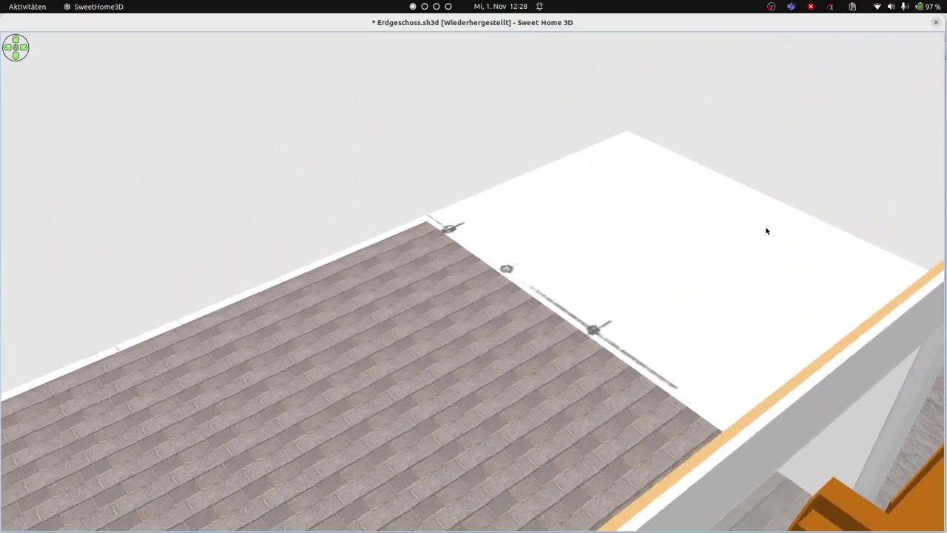
Keep turning the raised virtual visitor left to view the paving, the green lawn and the outer wall from above.
{"action": "key", "text": "Right"}
{"action": "key", "text": "Left"}
{"action": "key", "text": "Left"}
{"action": "key", "text": "Left"}
{"action": "key", "text": "Left"}
{"action": "key", "text": "Left"}
{"action": "key", "text": "Left"}
{"action": "key", "text": "Left"}
{"action": "key", "text": "Left"}
{"action": "key", "text": "Left"}
{"action": "key", "text": "Left"}
{"action": "key", "text": "Left"}
{"action": "key", "text": "Left"}
{"action": "key", "text": "Left"}
{"action": "key", "text": "Left"}
{"action": "key", "text": "Left"}
{"action": "key", "text": "Left"}
{"action": "key", "text": "Left"}
{"action": "key", "text": "Left"}
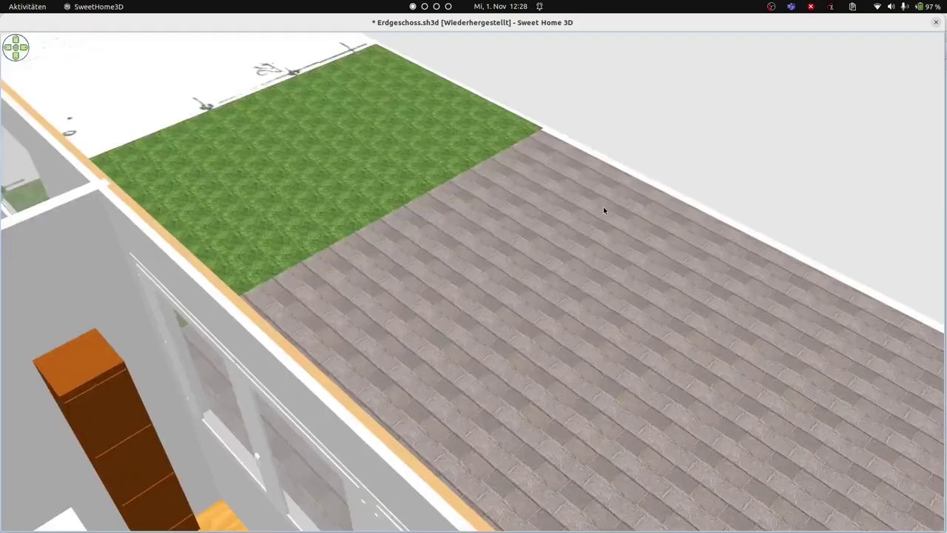
Move the raised virtual visitor over the rooms and turn left to view the living room, kitchen and hallway from above.
{"action": "scroll", "coordinate": [581, 195], "scroll_direction": "down", "scroll_amount": 10}
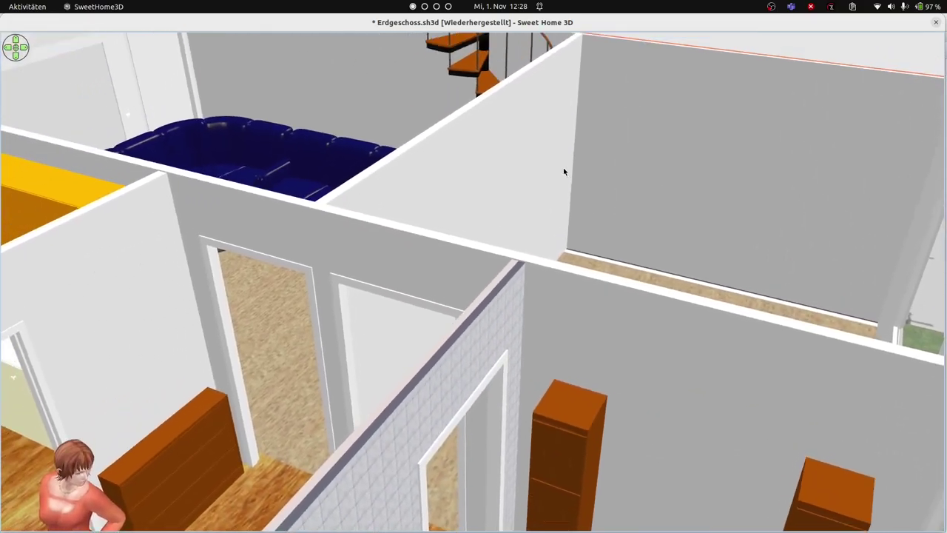
{"action": "scroll", "coordinate": [520, 196], "scroll_direction": "up", "scroll_amount": 10}
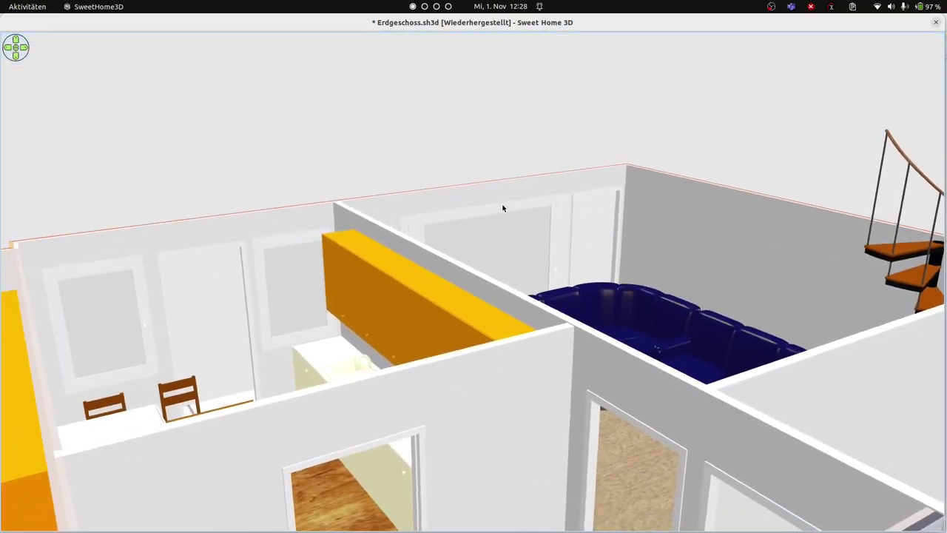
{"action": "key", "text": "Left"}
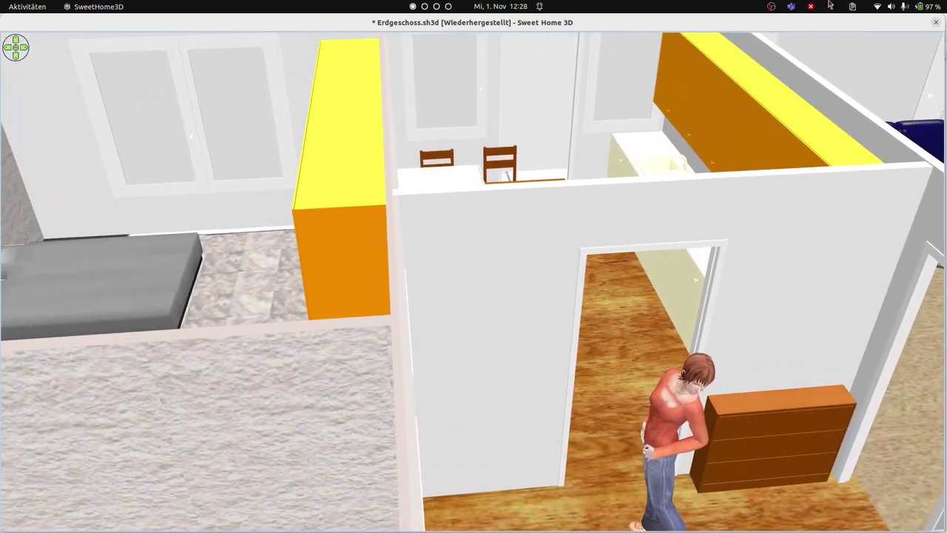
Switch the 3D view from virtual walk to aerial view (Luftansicht) and show it in a separate window.
{"action": "left_click", "coordinate": [935, 24]}
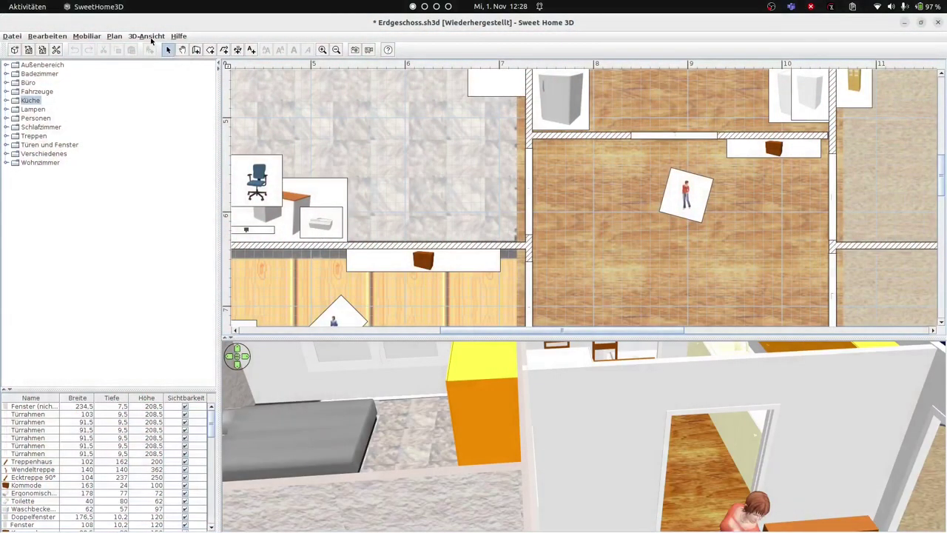
{"action": "left_click", "coordinate": [148, 36]}
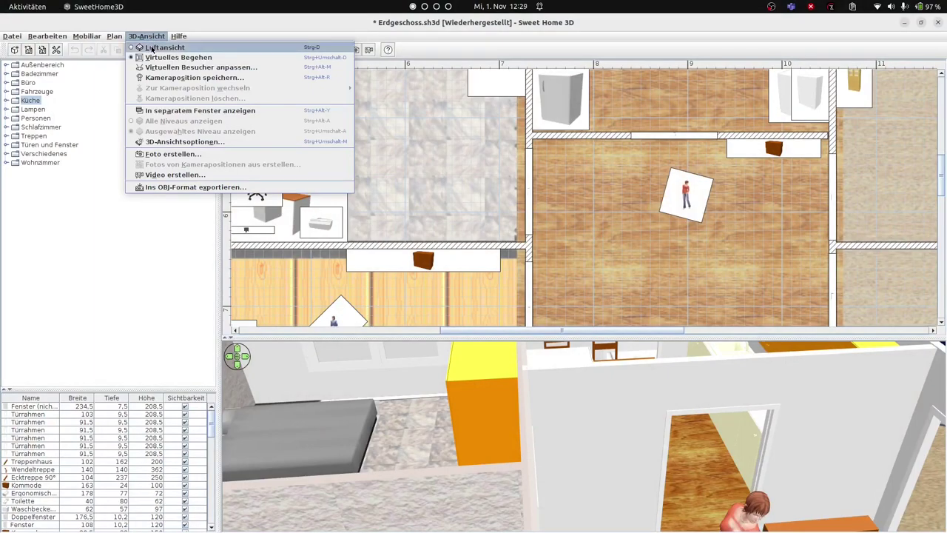
{"action": "left_click", "coordinate": [152, 48]}
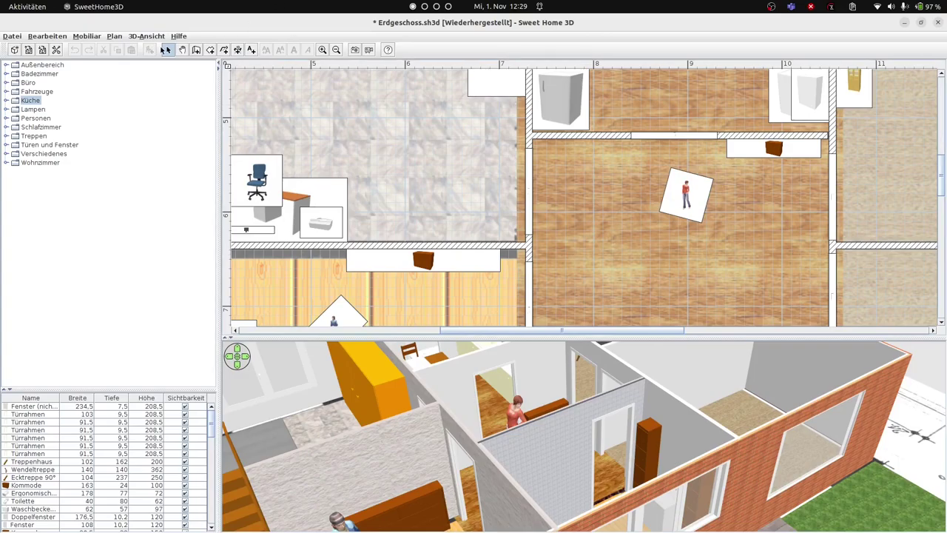
{"action": "left_click", "coordinate": [159, 37]}
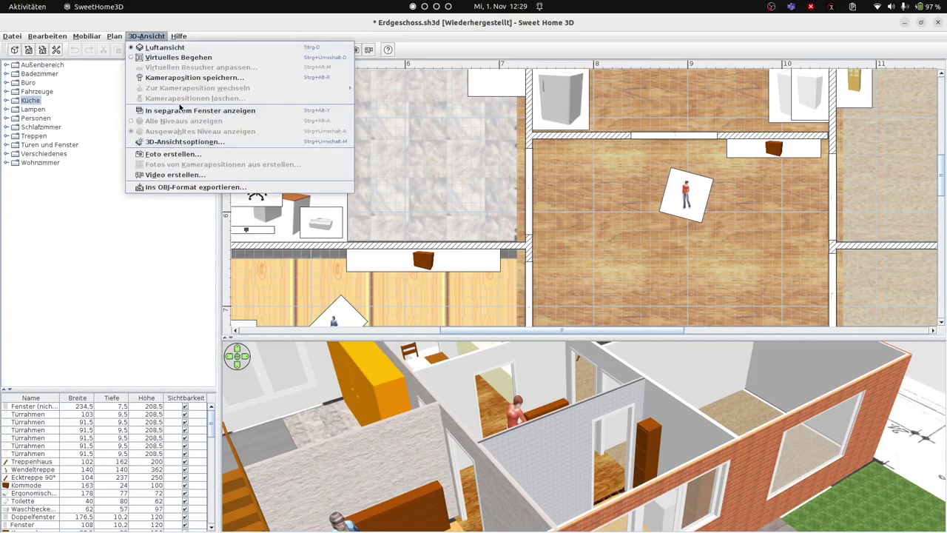
{"action": "left_click", "coordinate": [365, 155]}
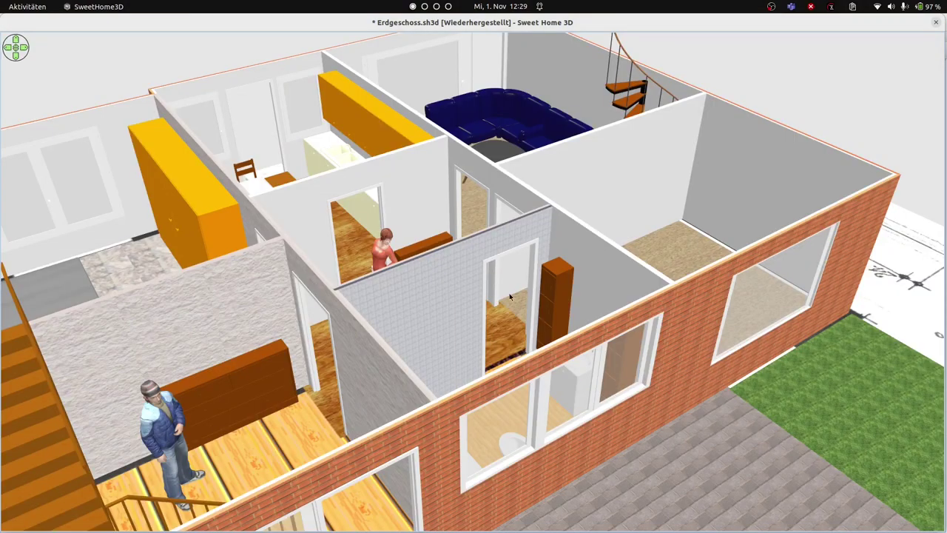
Orbit the aerial view around the house to view its rooms and brick facade, and close the separate 3D window.
{"action": "left_click_drag", "start_coordinate": [510, 296], "coordinate": [383, 239]}
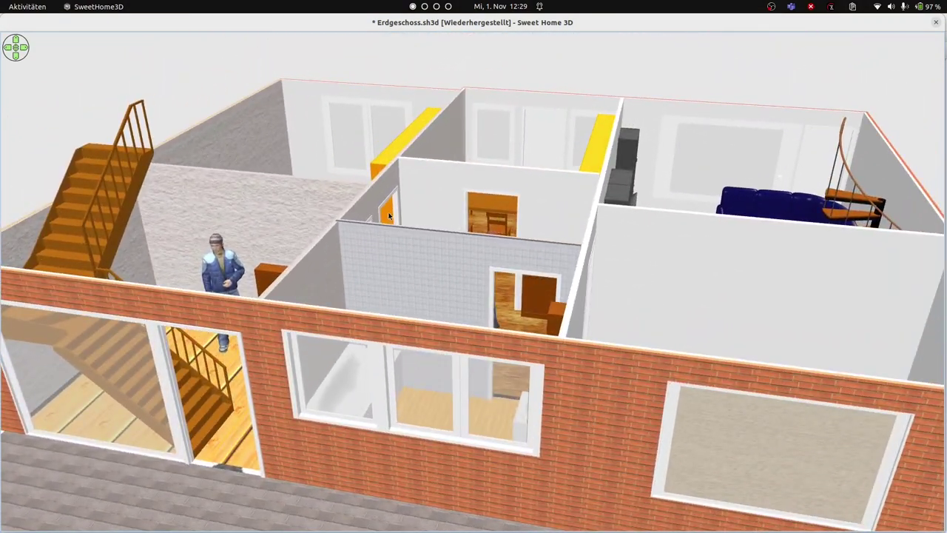
{"action": "left_click_drag", "start_coordinate": [499, 188], "coordinate": [592, 213]}
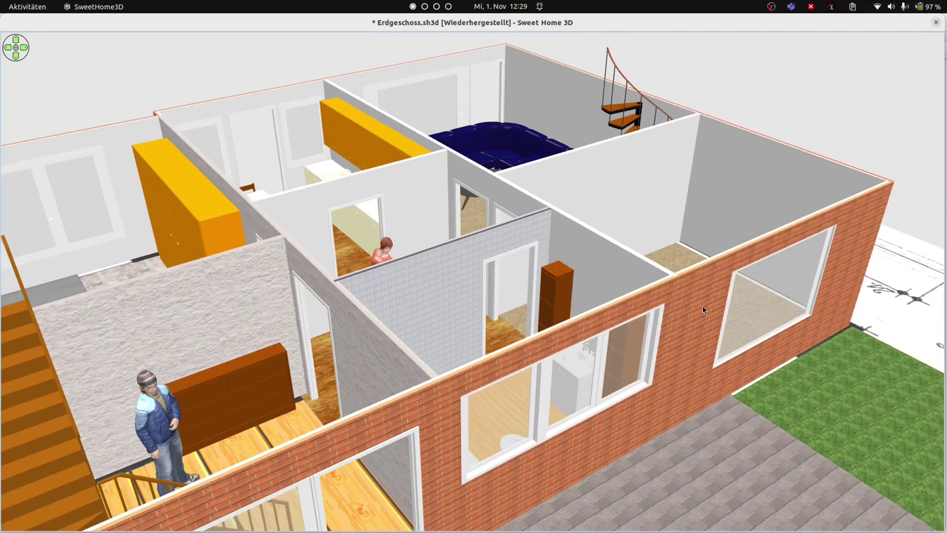
{"action": "mouse_move", "coordinate": [704, 306]}
{"action": "left_mouse_down"}
{"action": "mouse_move", "coordinate": [672, 307]}
{"action": "mouse_move", "coordinate": [654, 365]}
{"action": "mouse_move", "coordinate": [613, 372]}
{"action": "mouse_move", "coordinate": [638, 328]}
{"action": "mouse_move", "coordinate": [692, 318]}
{"action": "left_mouse_up"}
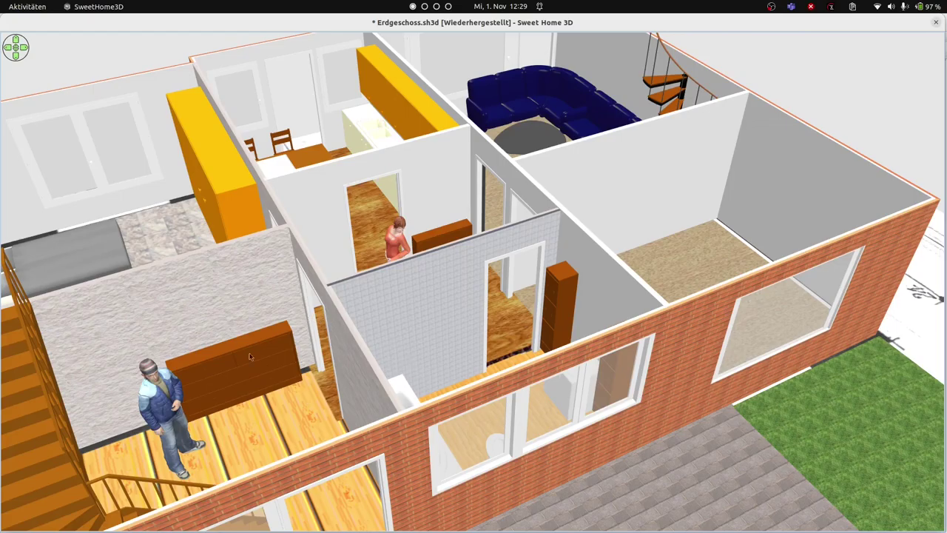
{"action": "left_click_drag", "start_coordinate": [774, 268], "coordinate": [705, 256]}
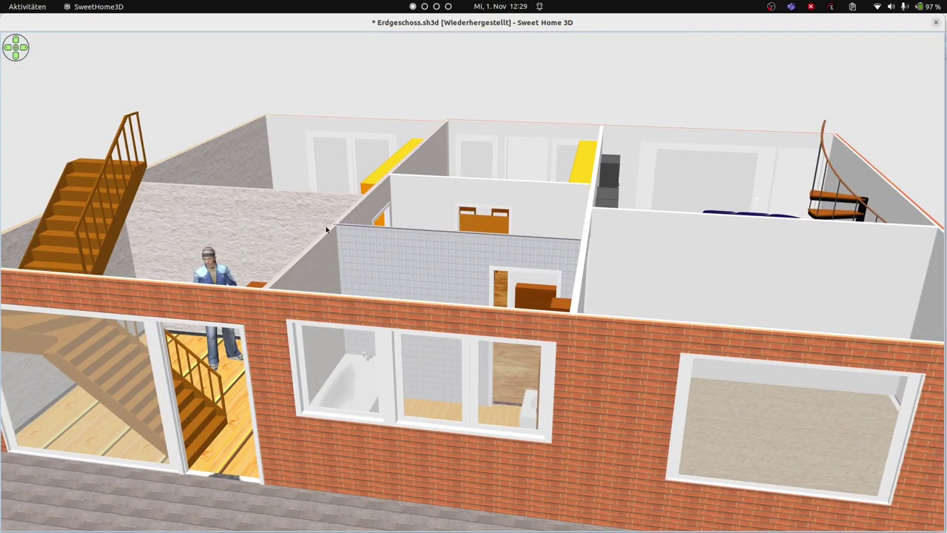
{"action": "left_click_drag", "start_coordinate": [216, 228], "coordinate": [504, 29]}
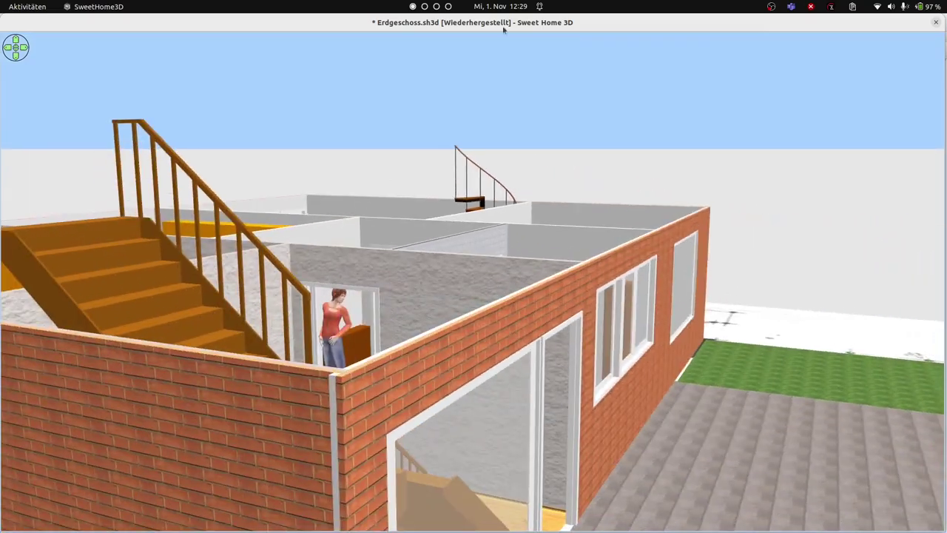
{"action": "left_click", "coordinate": [937, 23]}
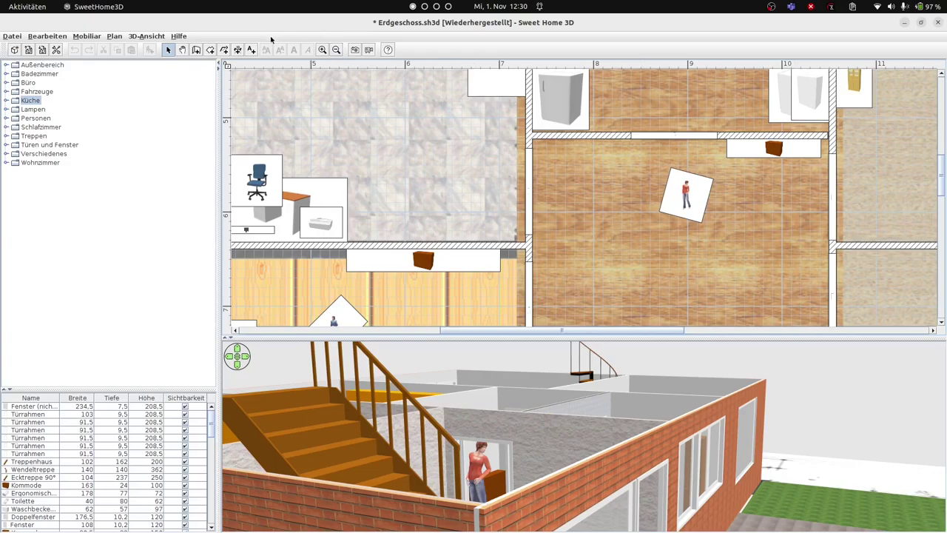
Go through the furniture catalogue categories from Außenbereich and Badezimmer to Büro, Küche and Lampen.
{"action": "left_click", "coordinate": [16, 74]}
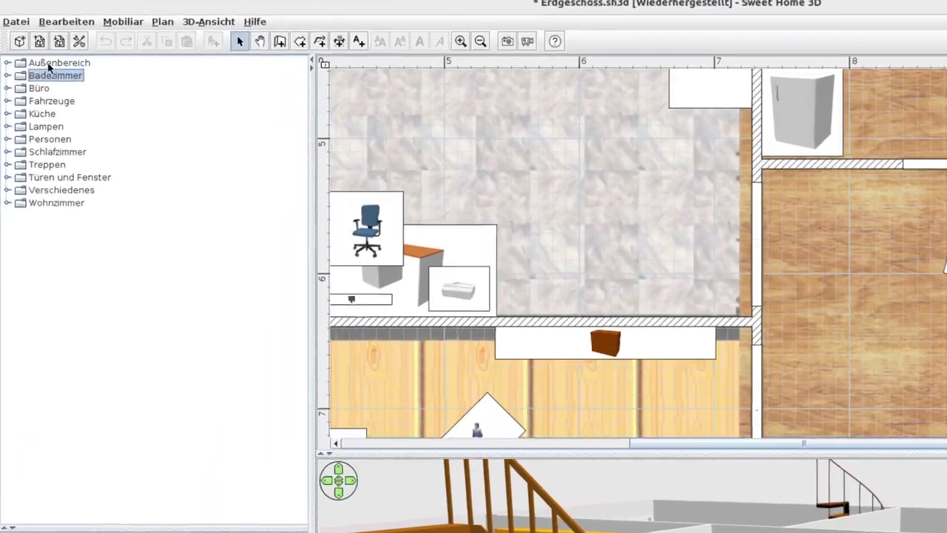
{"action": "key", "text": "Up"}
{"action": "left_click", "coordinate": [54, 90]}
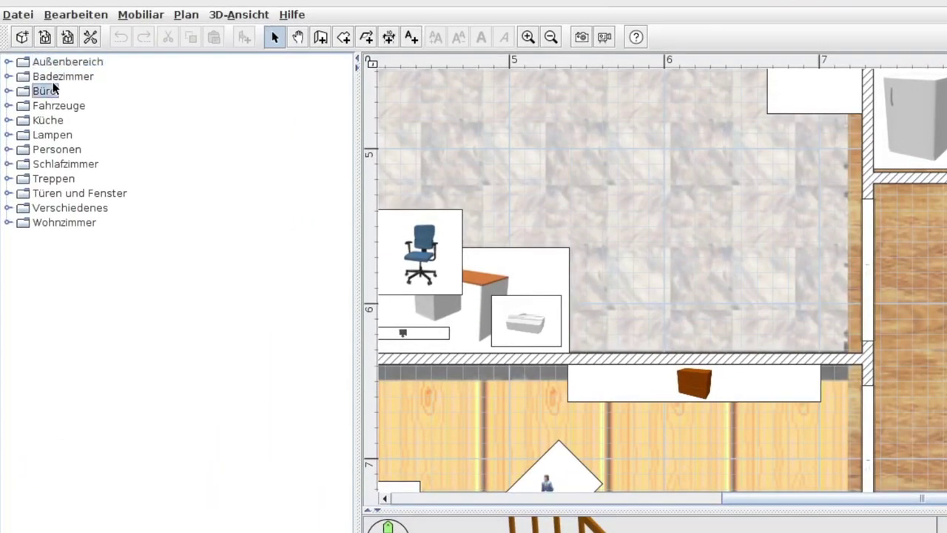
{"action": "left_click", "coordinate": [53, 121]}
{"action": "left_click", "coordinate": [45, 139]}
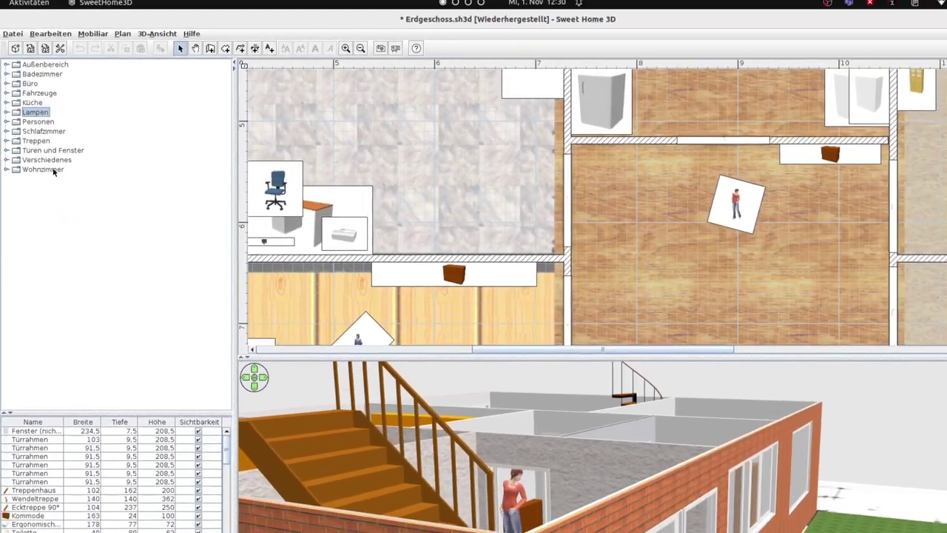
{"action": "mouse_move", "coordinate": [3, 300]}
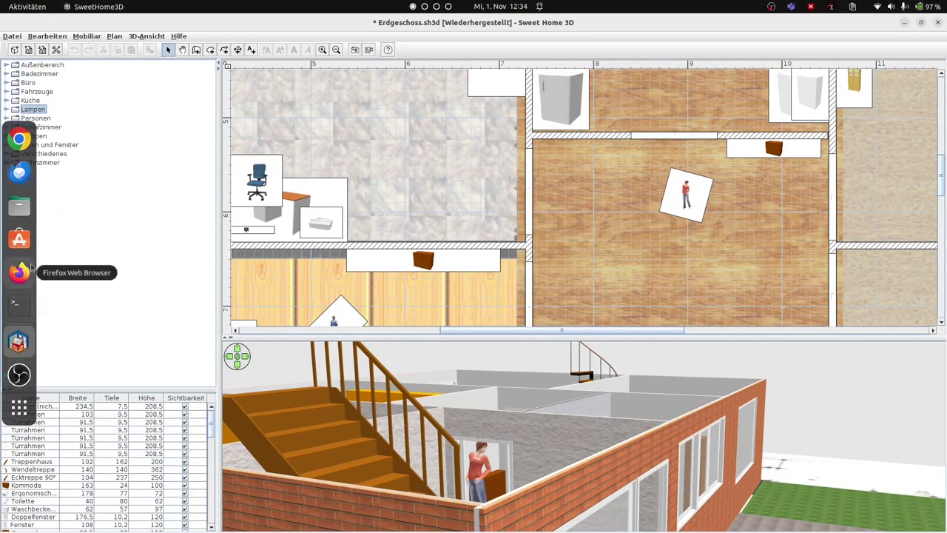
{"action": "left_click", "coordinate": [31, 268]}
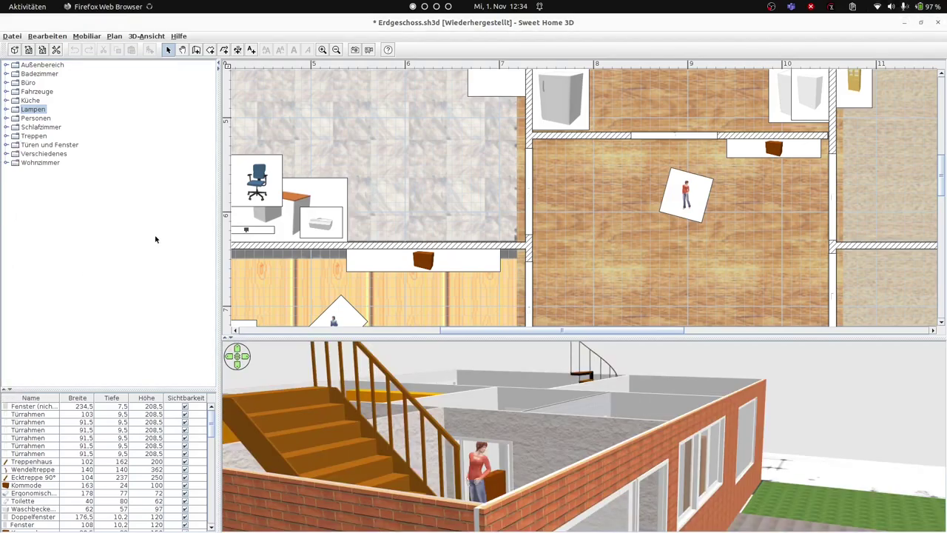
{"action": "type", "text": "s"}
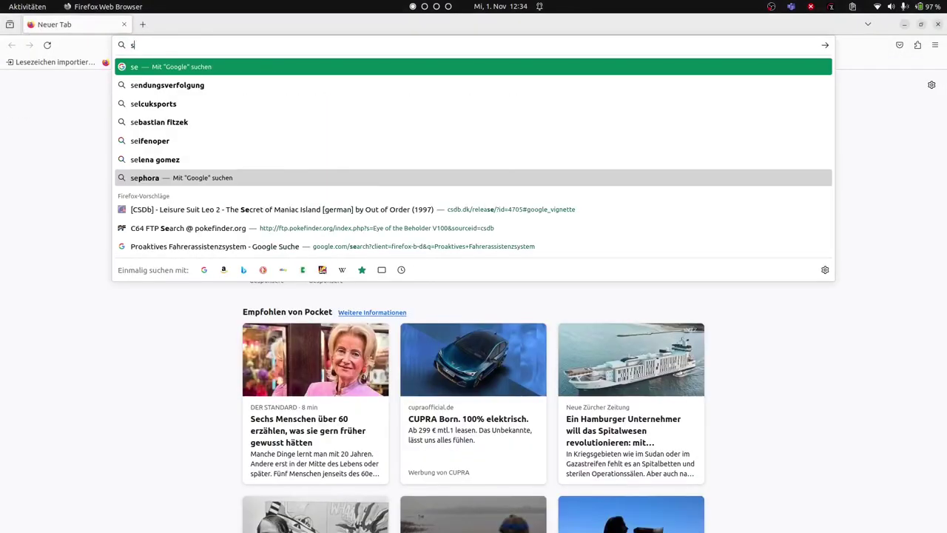
{"action": "type", "text": "ewe"}
{"action": "key", "text": "Return"}
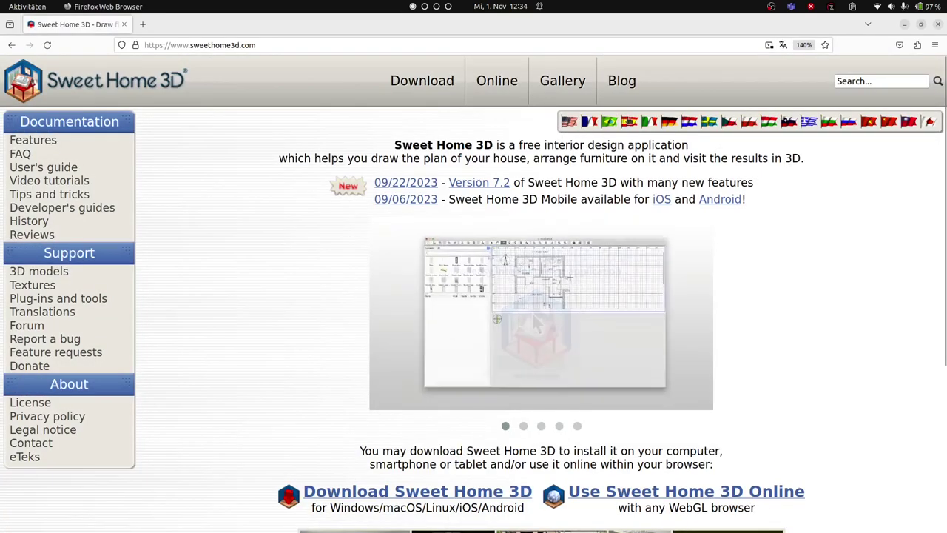
{"action": "left_click", "coordinate": [672, 123]}
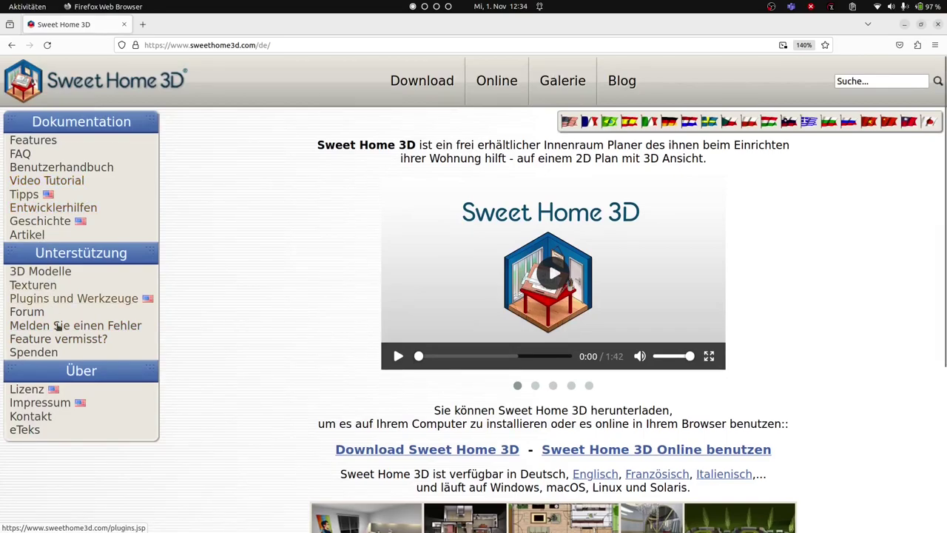
Open the website's 3D Modelle page and look through the downloadable model libraries and the other sites offering 3D models.
{"action": "left_click", "coordinate": [51, 271]}
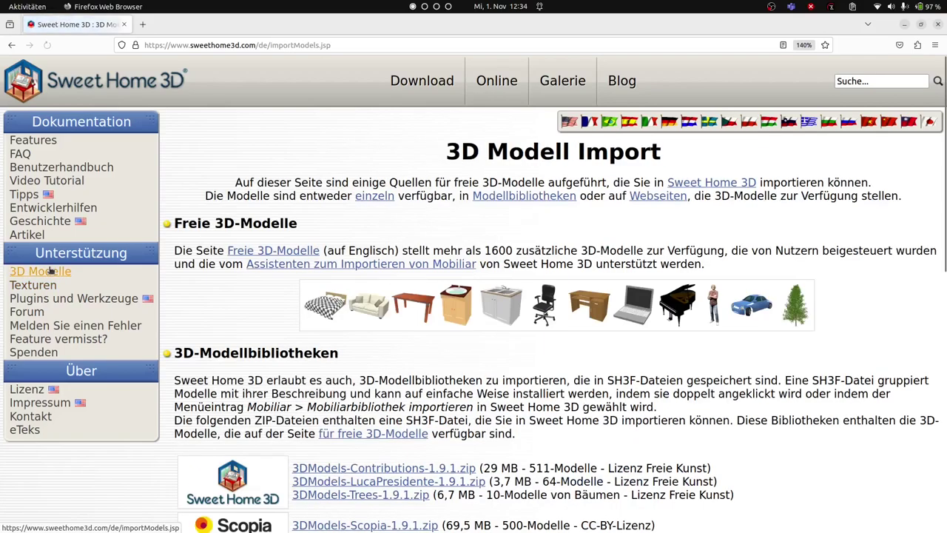
{"action": "scroll", "coordinate": [501, 236], "scroll_direction": "down", "scroll_amount": 4}
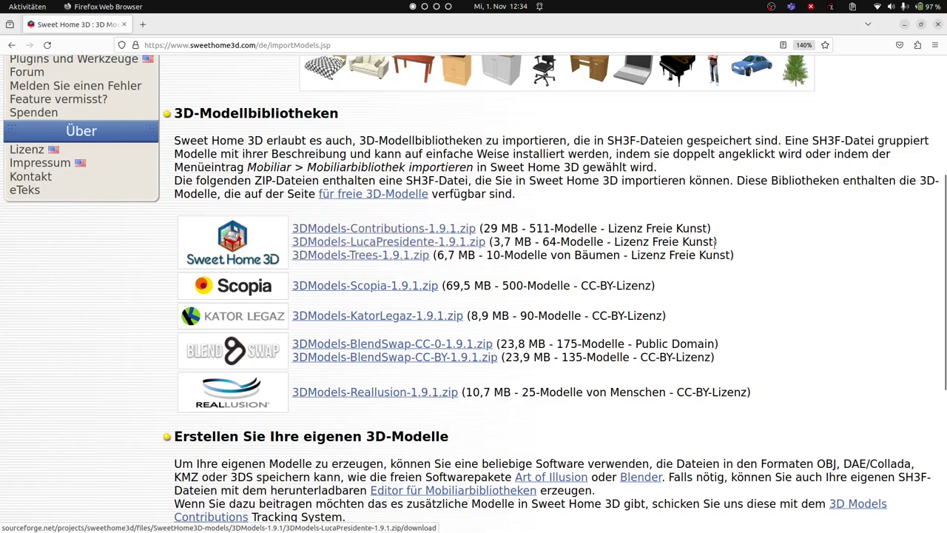
{"action": "scroll", "coordinate": [365, 397], "scroll_direction": "down", "scroll_amount": 5}
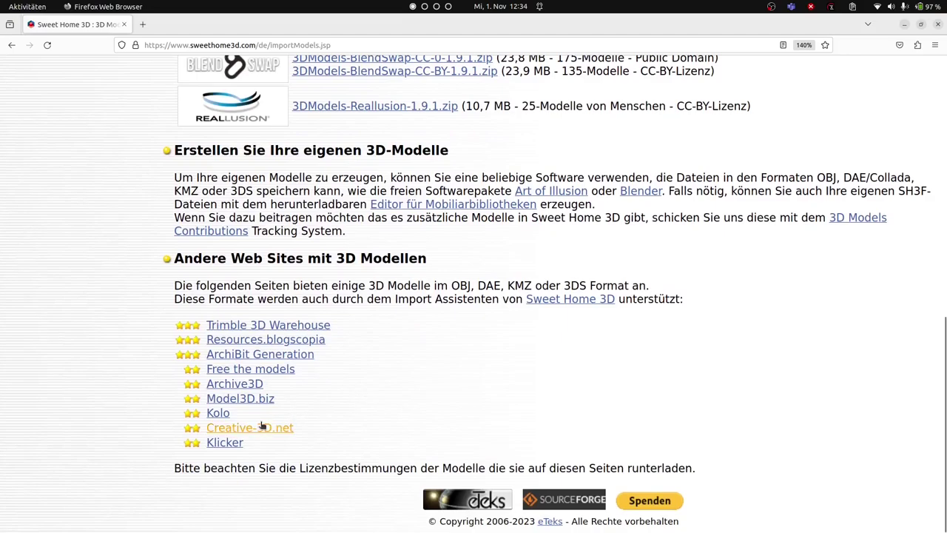
{"action": "scroll", "coordinate": [265, 326], "scroll_direction": "up", "scroll_amount": 1}
{"action": "scroll", "coordinate": [265, 326], "scroll_direction": "up", "scroll_amount": 5}
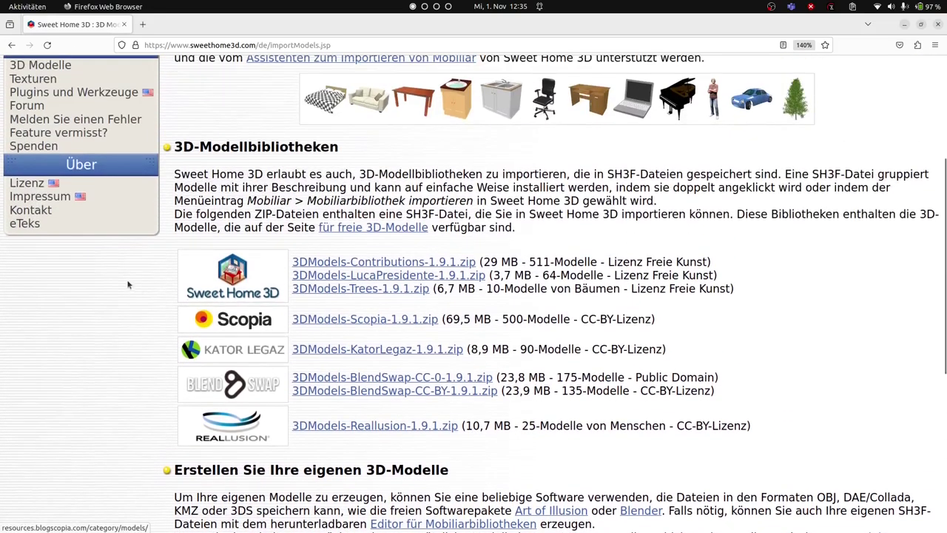
{"action": "scroll", "coordinate": [83, 217], "scroll_direction": "up", "scroll_amount": 3}
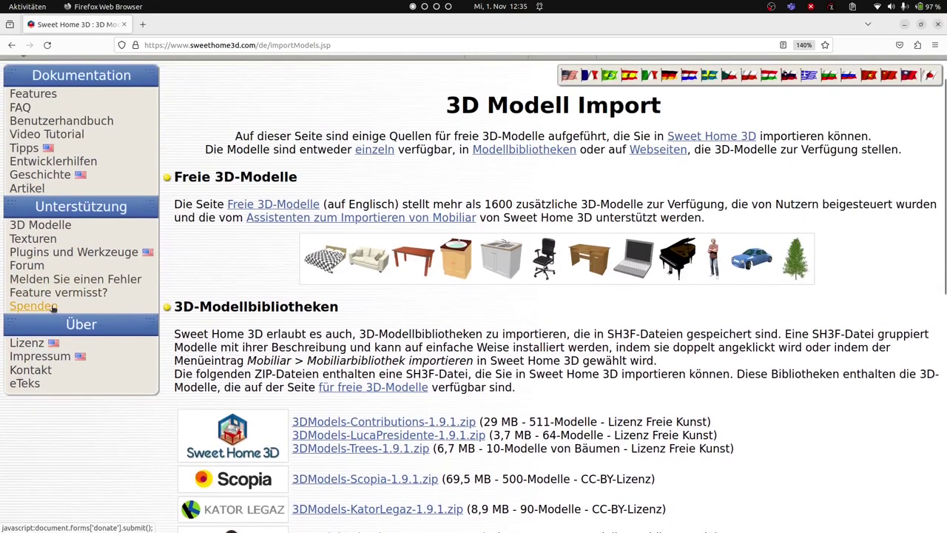
Open the website's Texturen page and look through the texture libraries and the linked texture sites.
{"action": "left_click", "coordinate": [50, 241]}
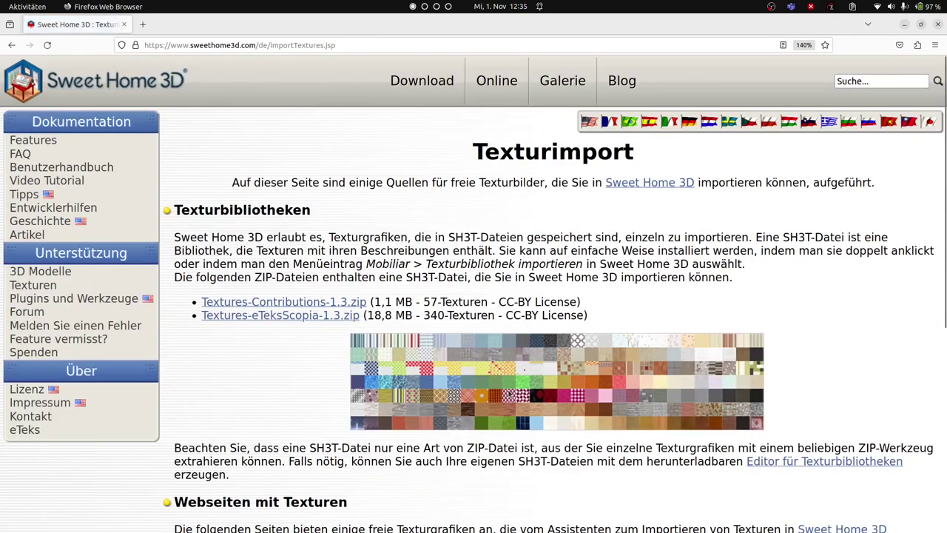
{"action": "scroll", "coordinate": [509, 391], "scroll_direction": "down", "scroll_amount": 5}
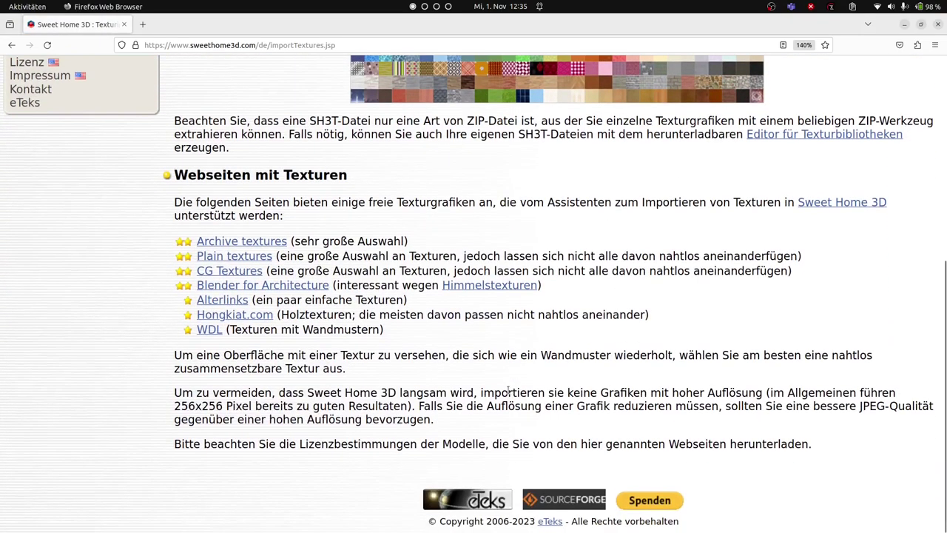
{"action": "scroll", "coordinate": [509, 391], "scroll_direction": "up", "scroll_amount": 1}
{"action": "scroll", "coordinate": [482, 359], "scroll_direction": "up", "scroll_amount": 2}
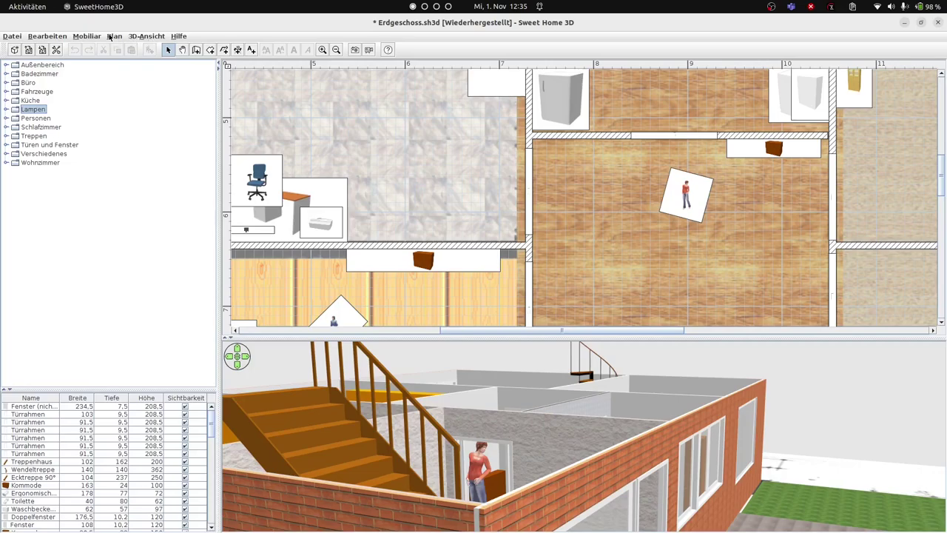
Back in Sweet Home 3D, look at the commands for importing furniture and texture libraries.
{"action": "left_click", "coordinate": [87, 38]}
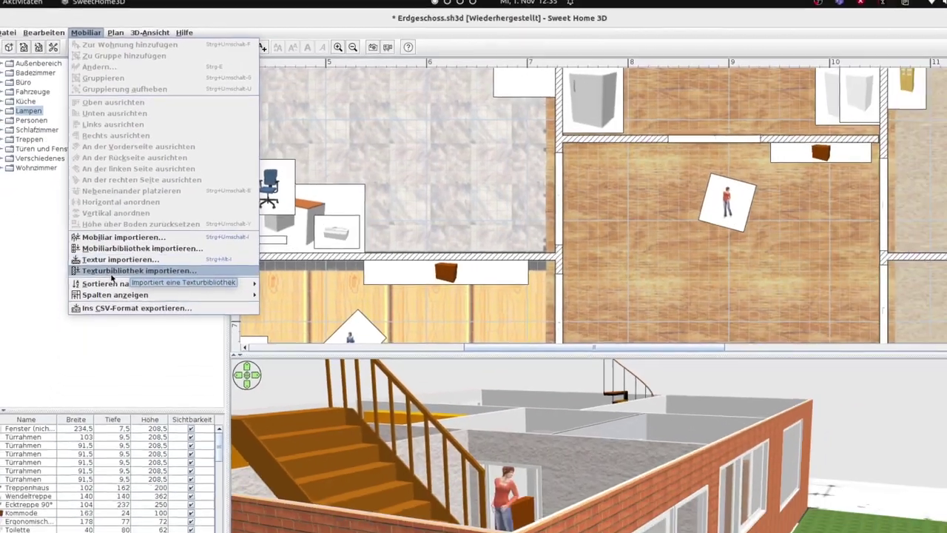
{"action": "left_click", "coordinate": [21, 223]}
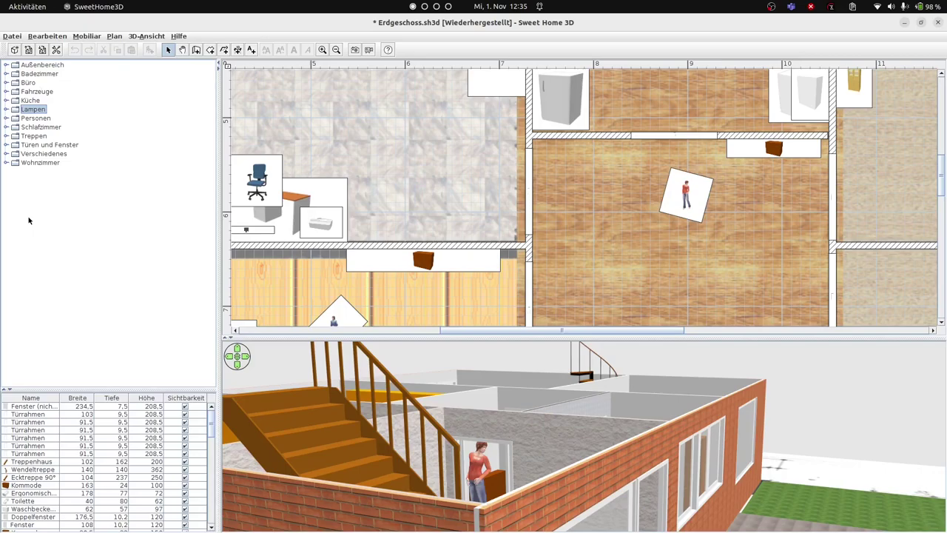
{"action": "mouse_move", "coordinate": [0, 0]}
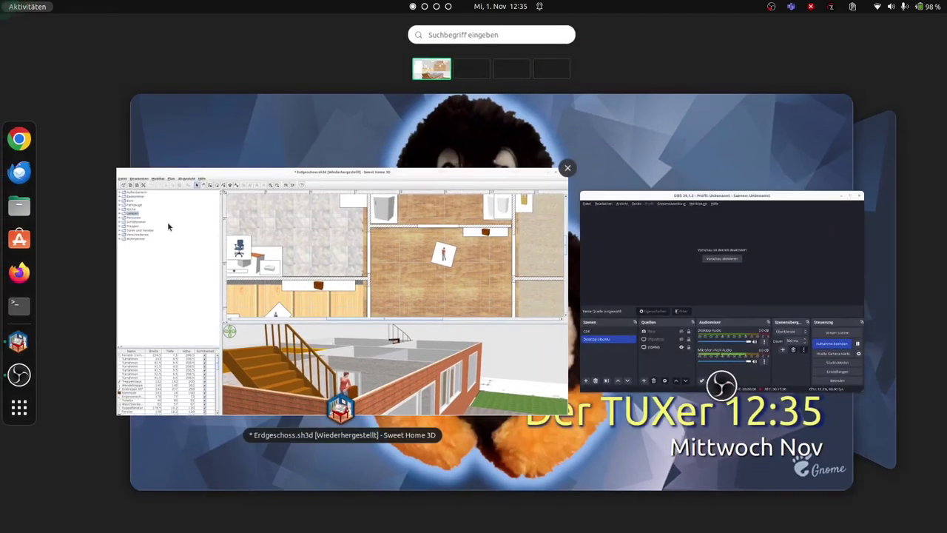
{"action": "left_click", "coordinate": [169, 226]}
Create a new, empty home.
{"action": "left_click", "coordinate": [11, 35]}
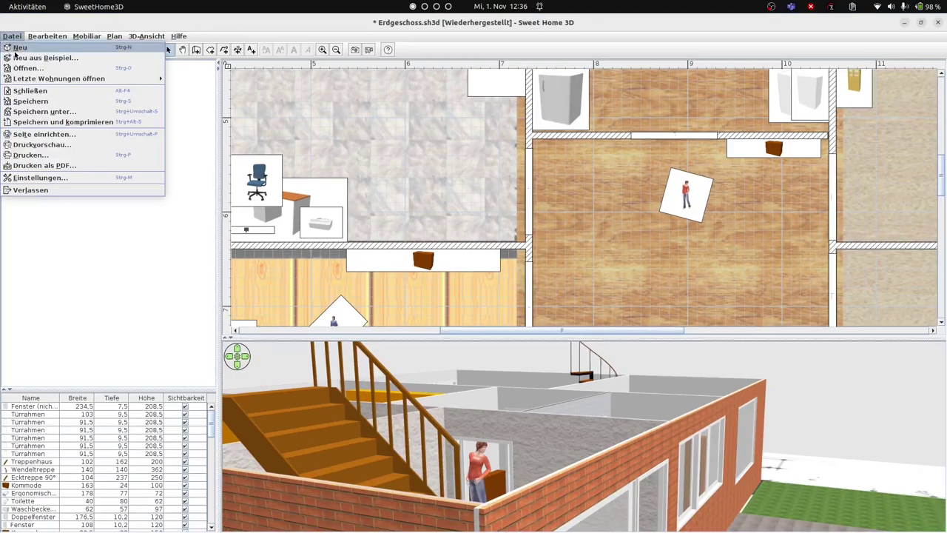
{"action": "key", "text": "Escape"}
{"action": "left_click", "coordinate": [14, 50]}
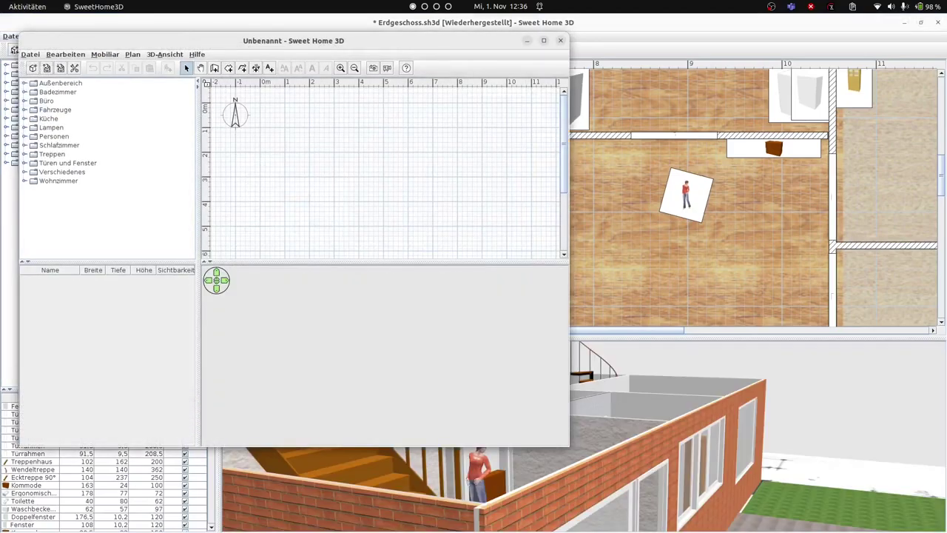
Close Erdgeschoss.sh3d without saving its changes and maximize the window of the new untitled home.
{"action": "left_click", "coordinate": [938, 23]}
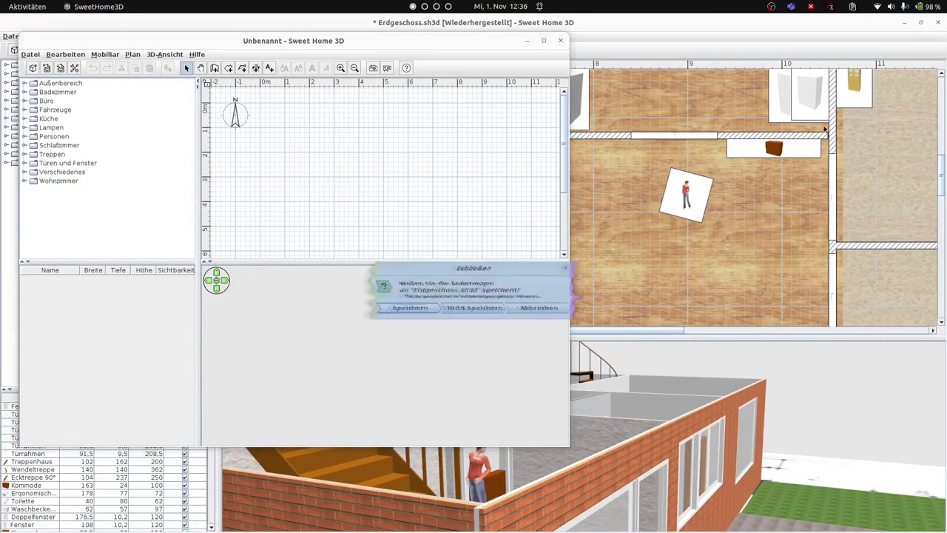
{"action": "left_click", "coordinate": [487, 312]}
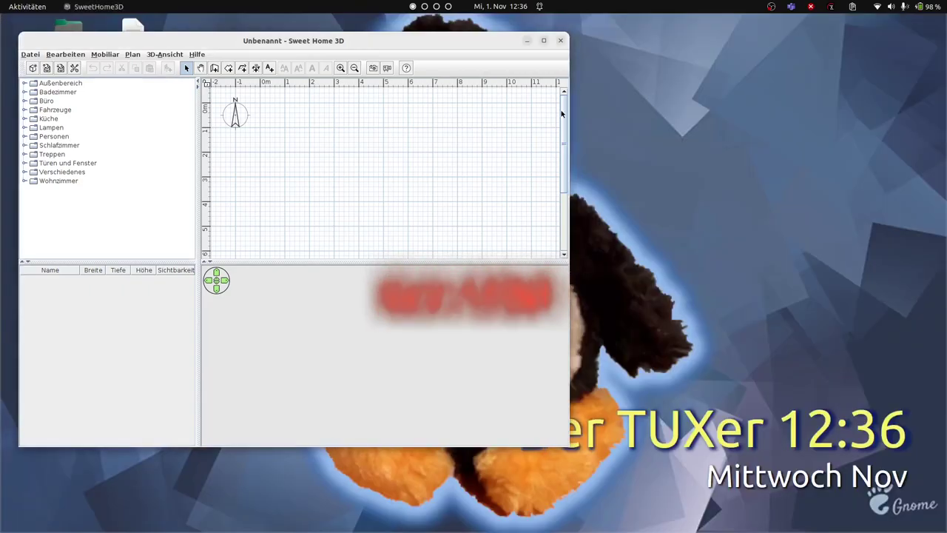
{"action": "left_click", "coordinate": [544, 40]}
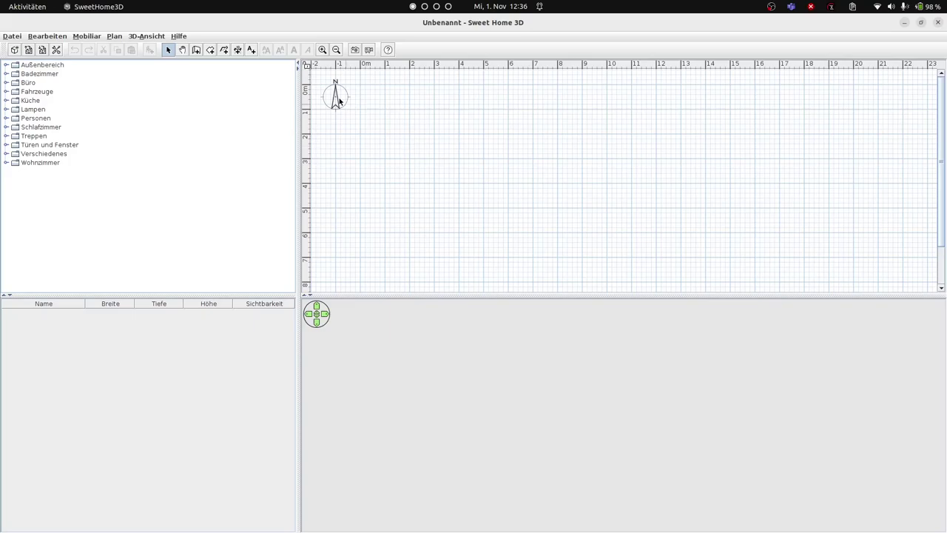
Move the compass about 1.5 m further left on the empty plan.
{"action": "left_click_drag", "start_coordinate": [334, 97], "coordinate": [314, 95]}
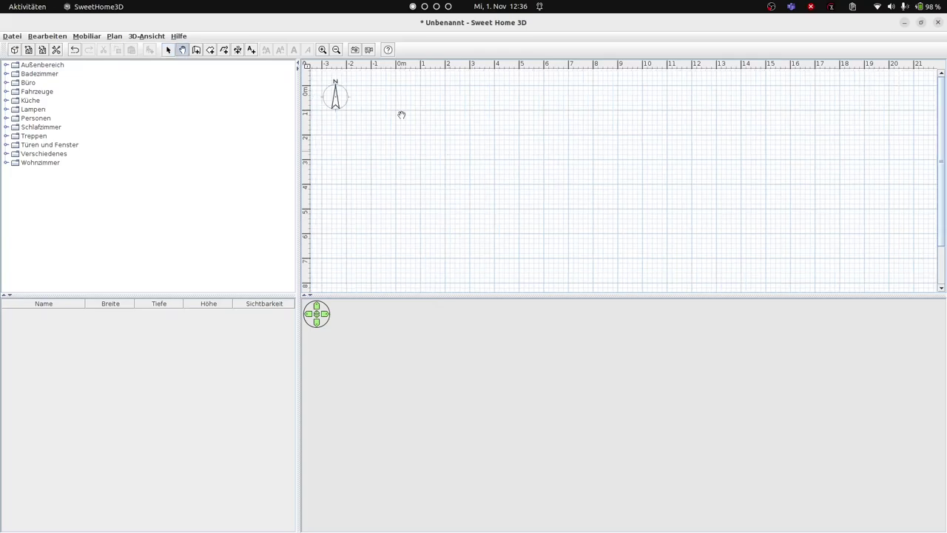
{"action": "left_click_drag", "start_coordinate": [402, 114], "coordinate": [404, 138]}
Import Erdgeschoss.png from the Dokumente folder as the plan's background image and continue to its scaling.
{"action": "left_click", "coordinate": [116, 40]}
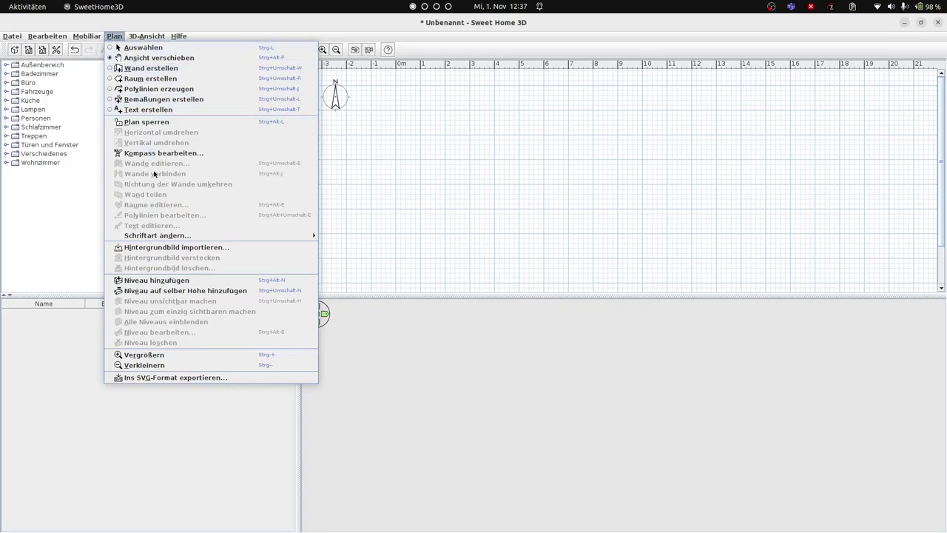
{"action": "left_click", "coordinate": [166, 249]}
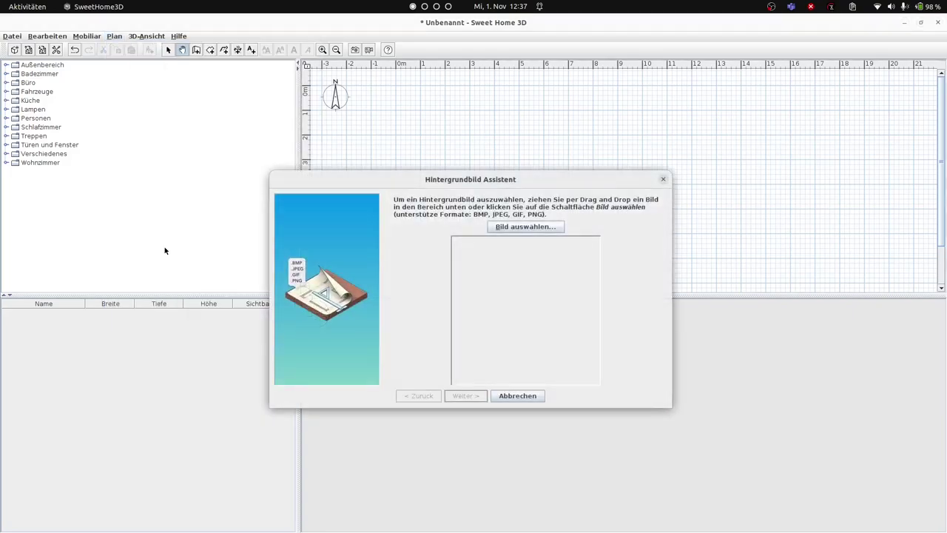
{"action": "left_click", "coordinate": [526, 229]}
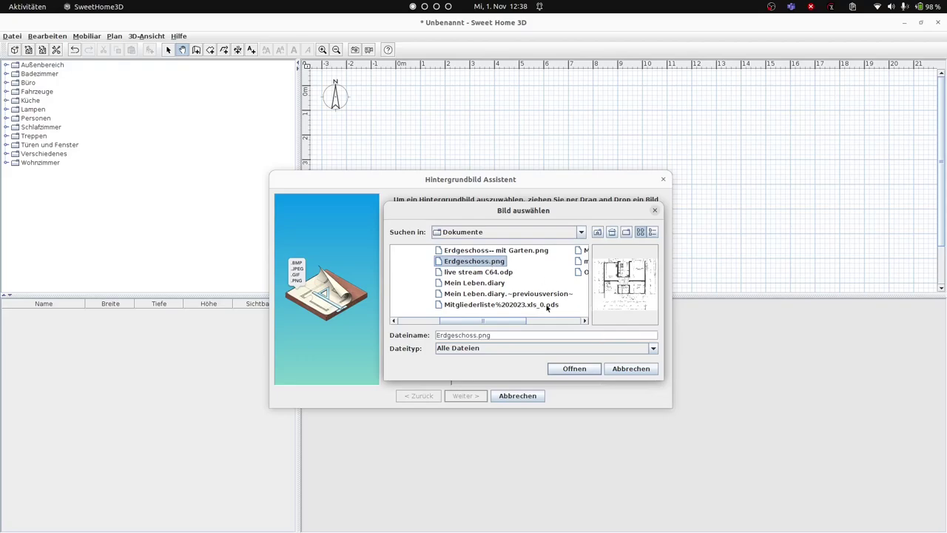
{"action": "left_click", "coordinate": [486, 253]}
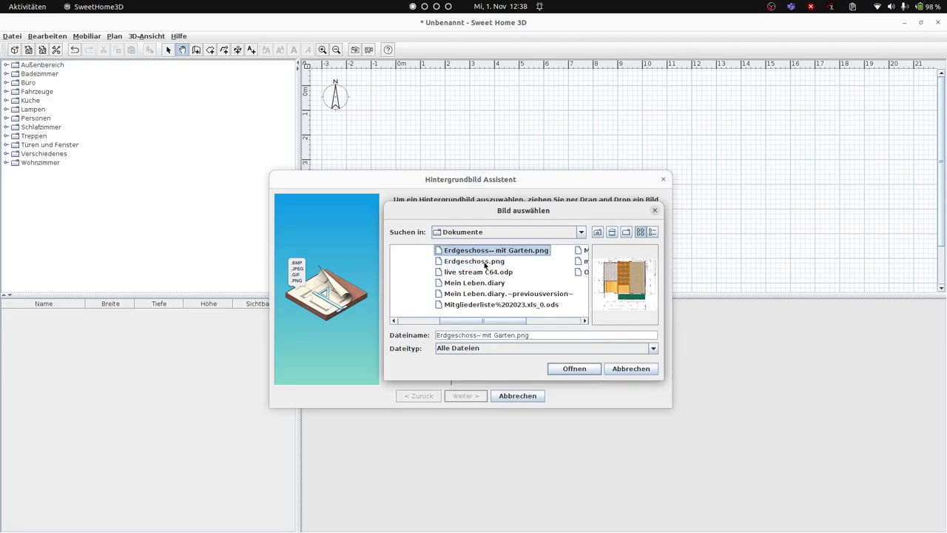
{"action": "left_click", "coordinate": [486, 262]}
{"action": "left_click", "coordinate": [573, 368]}
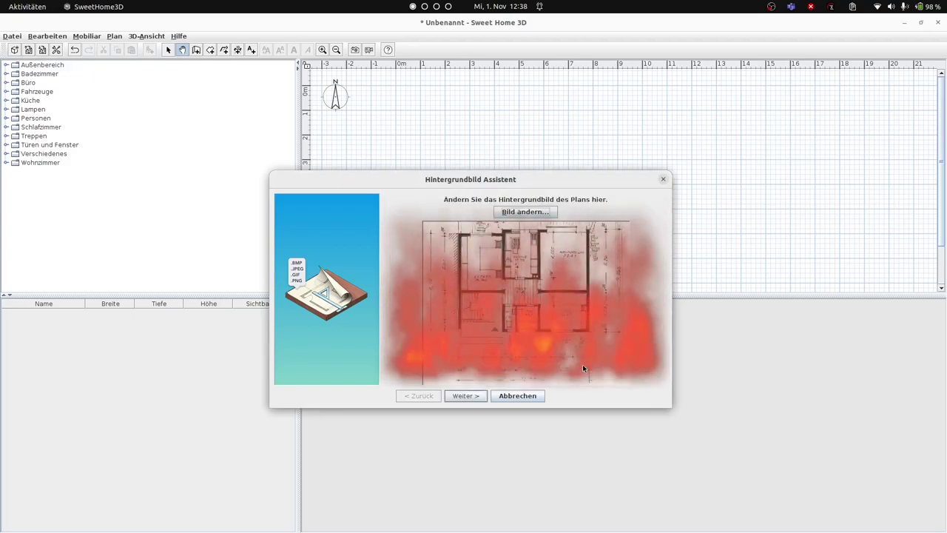
{"action": "left_click", "coordinate": [465, 396]}
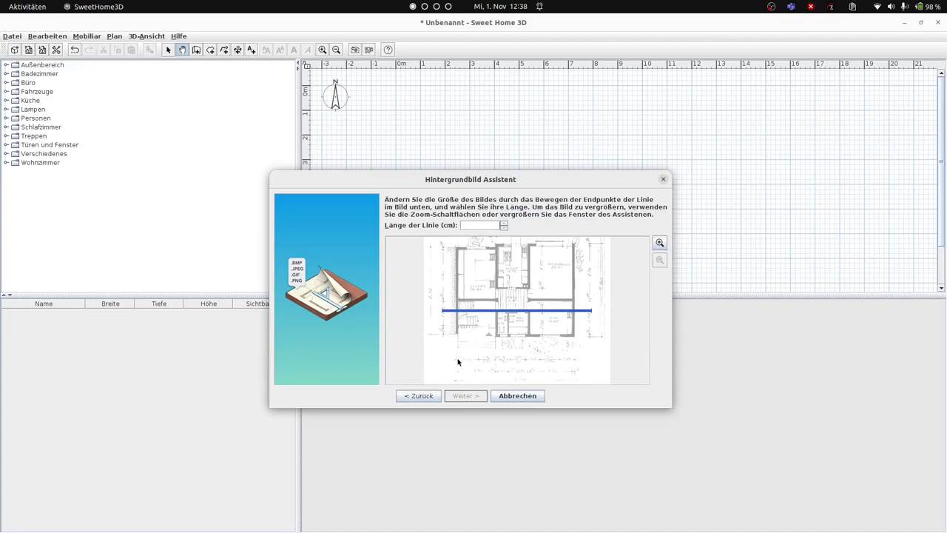
Scale the background image by spanning the reference line between the house's outer side walls with its real length, keeping the origin at X 0, Y 0 cm.
{"action": "left_click_drag", "start_coordinate": [592, 311], "coordinate": [575, 310]}
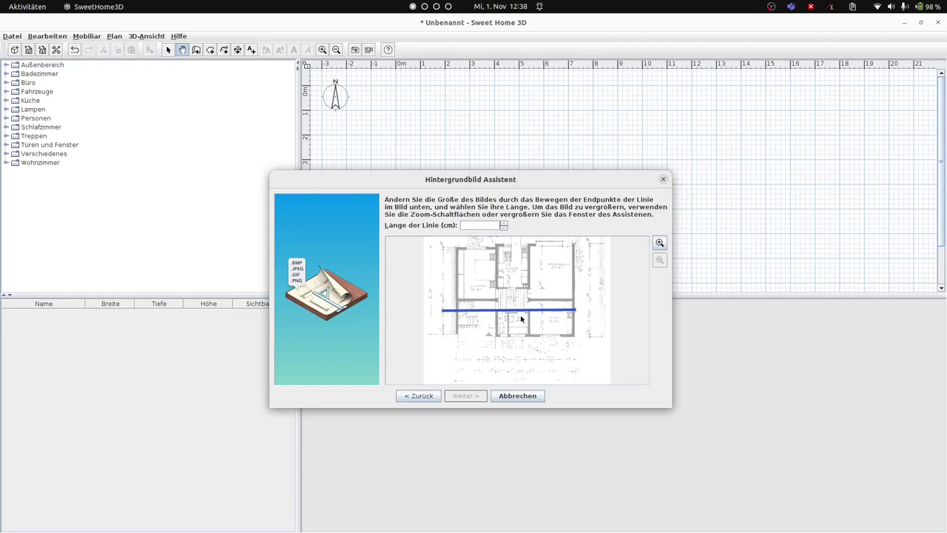
{"action": "left_click_drag", "start_coordinate": [443, 312], "coordinate": [453, 312]}
{"action": "left_click_drag", "start_coordinate": [575, 311], "coordinate": [574, 311]}
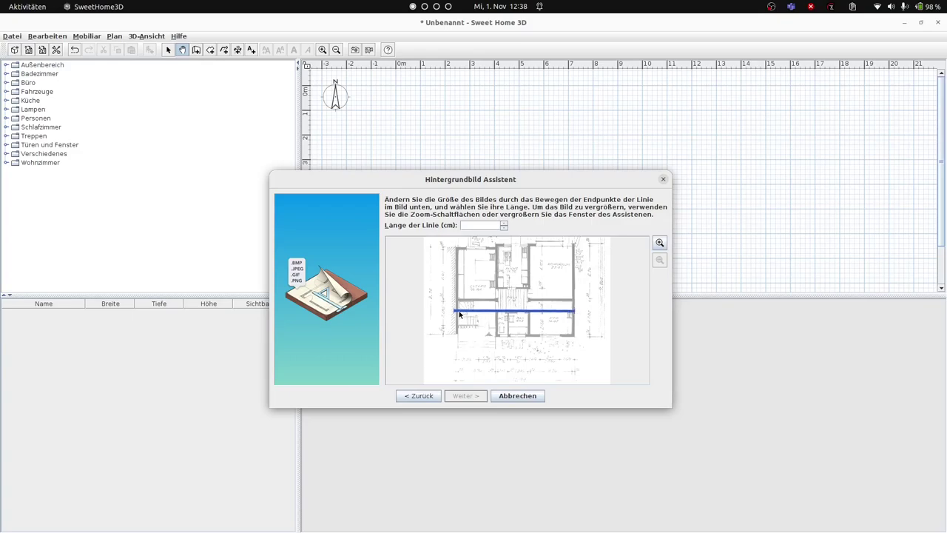
{"action": "left_click_drag", "start_coordinate": [454, 312], "coordinate": [454, 312]}
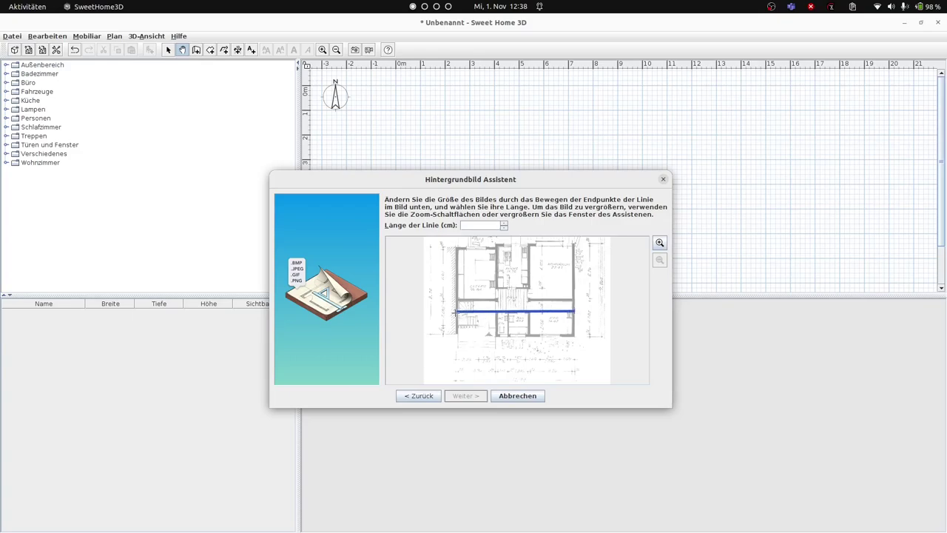
{"action": "left_click", "coordinate": [494, 224]}
{"action": "type", "text": "200"}
{"action": "left_click", "coordinate": [464, 396]}
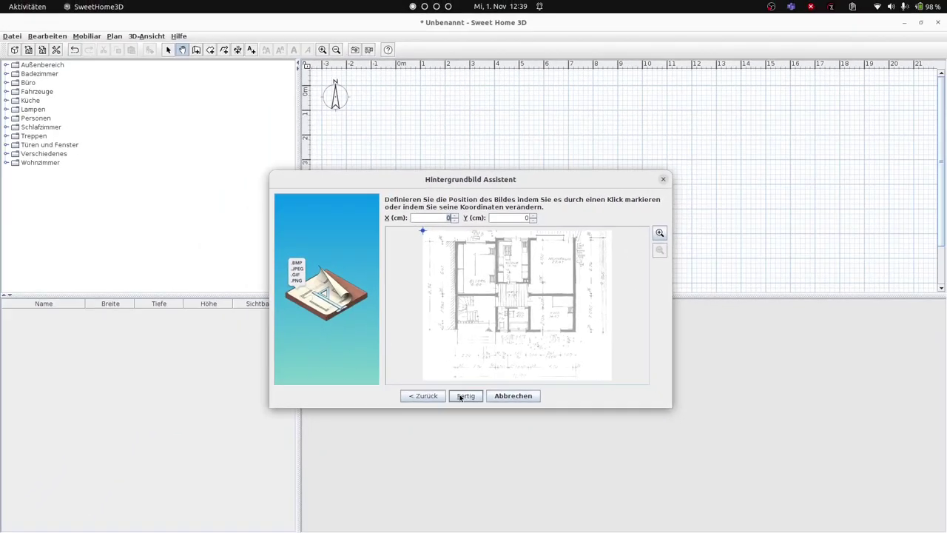
{"action": "left_click", "coordinate": [462, 397]}
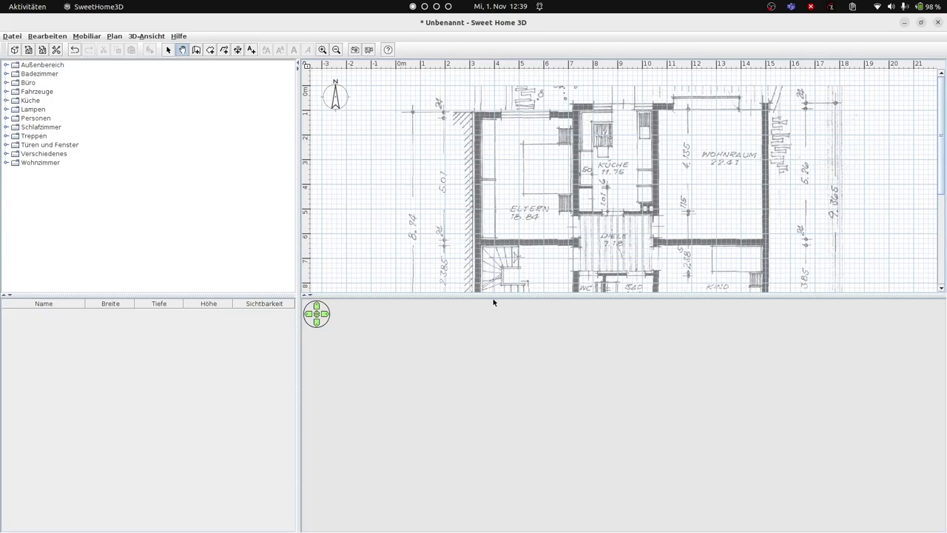
Enlarge the plan area and draw a 7.5 cm thick outer wall along the upper edge of the Eltern room.
{"action": "left_click_drag", "start_coordinate": [495, 311], "coordinate": [496, 379]}
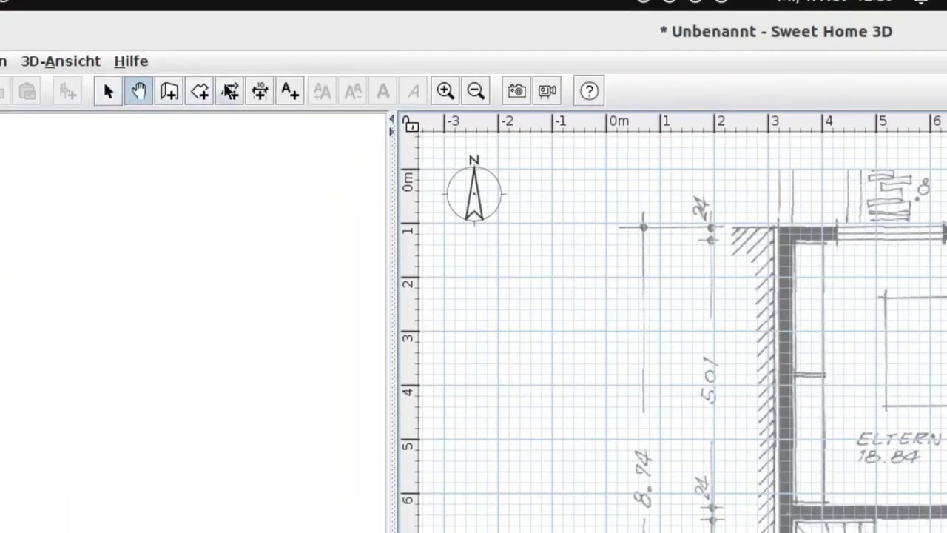
{"action": "left_click", "coordinate": [168, 92]}
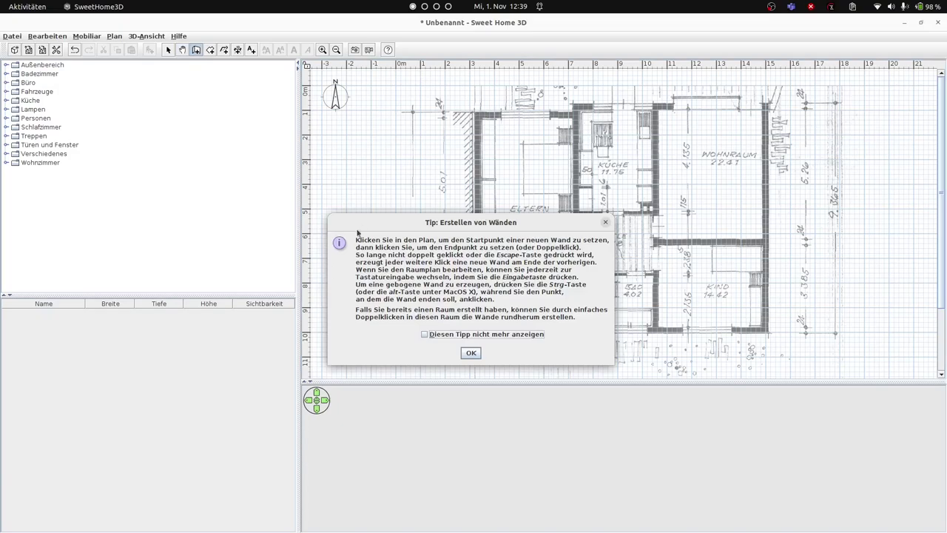
{"action": "key", "text": "Return"}
{"action": "left_click", "coordinate": [475, 113]}
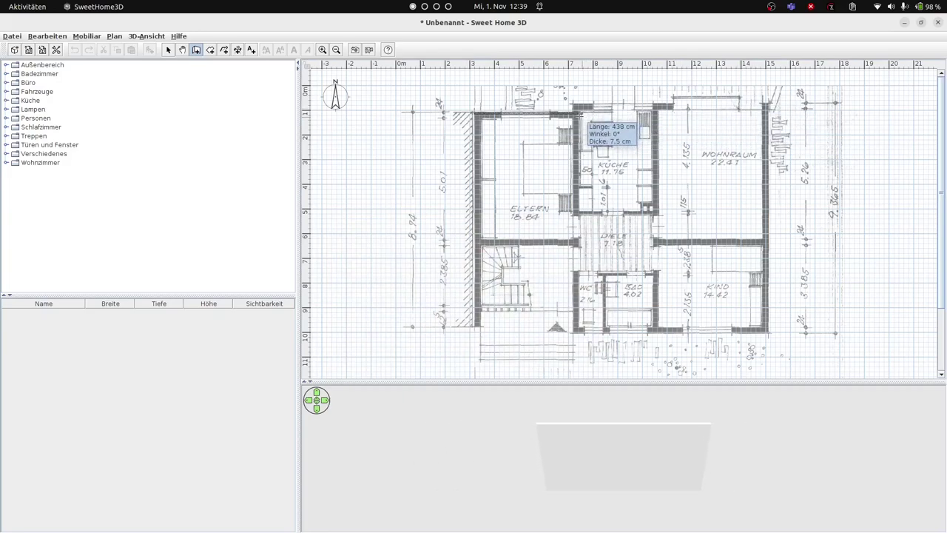
{"action": "left_click", "coordinate": [576, 113]}
Continue the outer walls around the rest of the house, about 920 cm down the Wohnraum side and 888 cm up the Eltern side, closing the outline.
{"action": "left_click", "coordinate": [579, 114]}
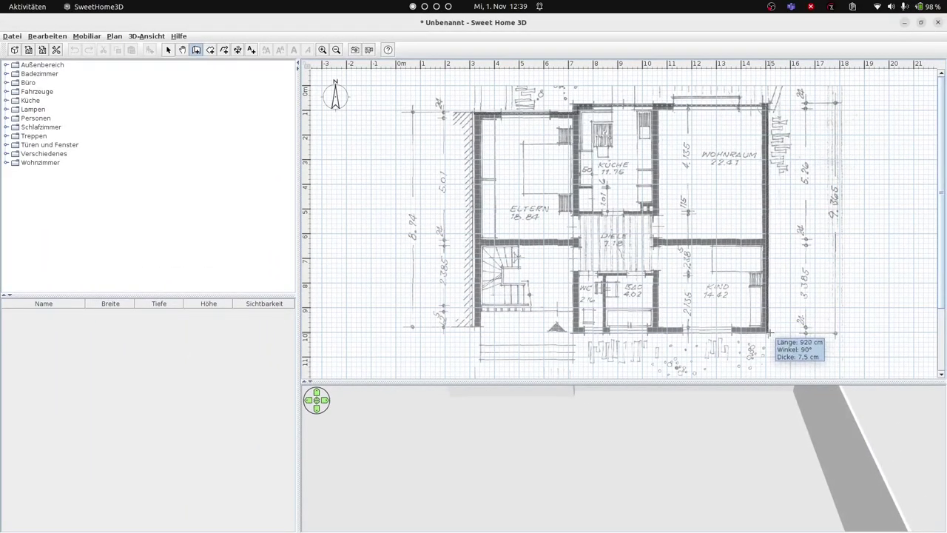
{"action": "double_click", "coordinate": [763, 292]}
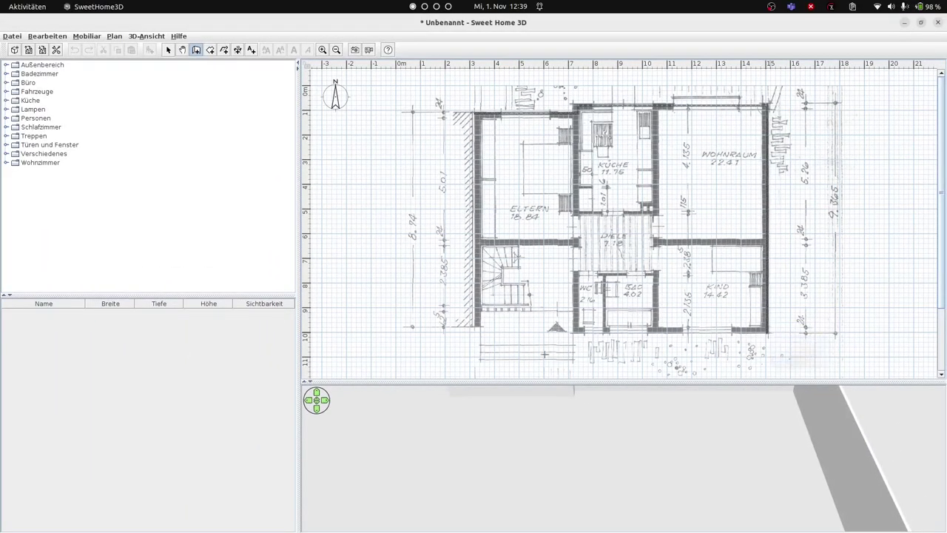
{"action": "double_click", "coordinate": [476, 331]}
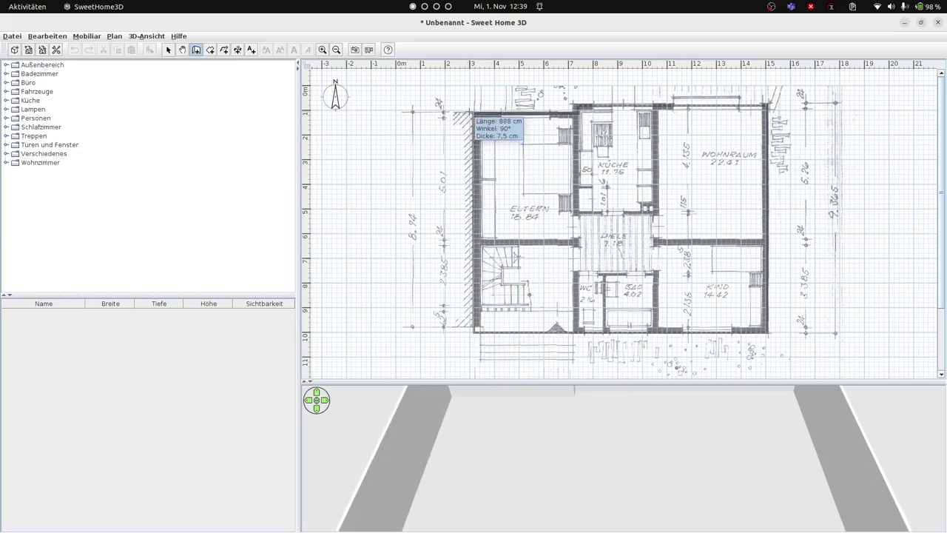
{"action": "left_click", "coordinate": [475, 114]}
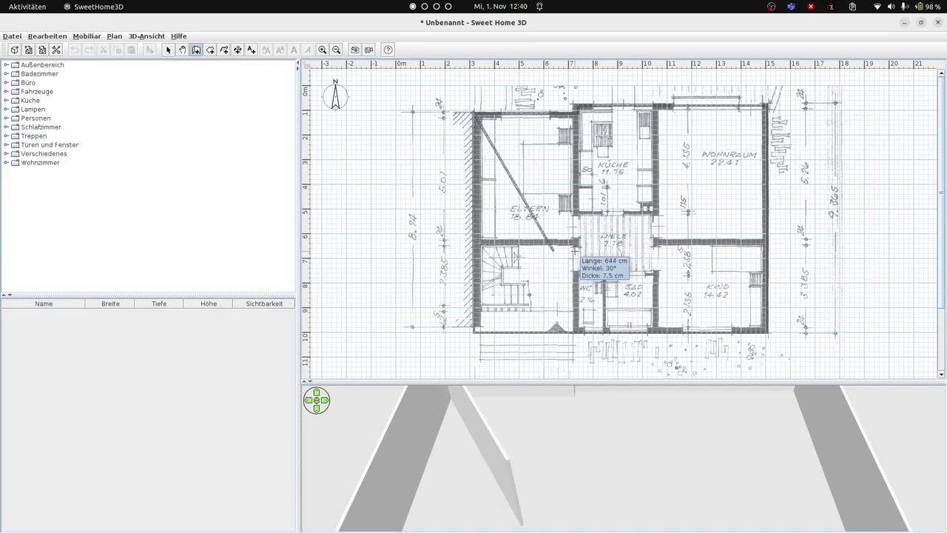
{"action": "key", "text": "Escape"}
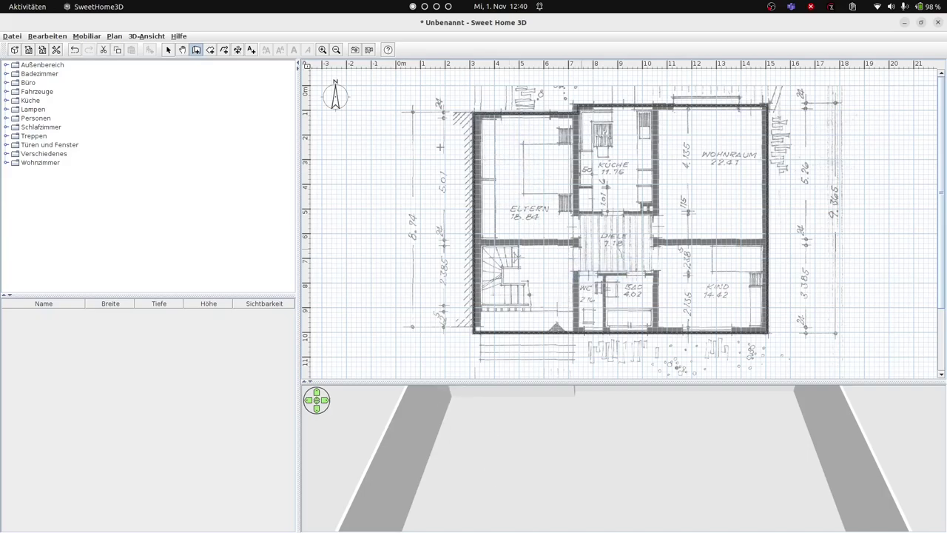